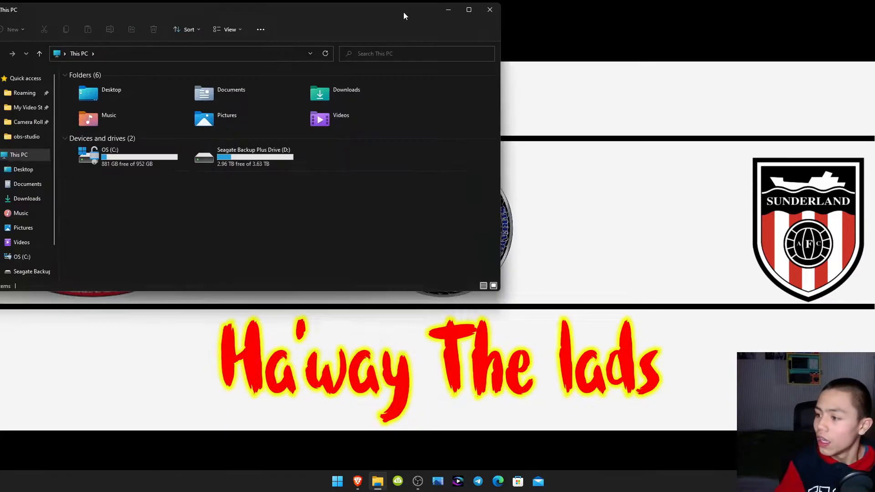
Create a new folder named flakie in the root of OS (C:), then minimize Explorer.
double_click(404, 12)
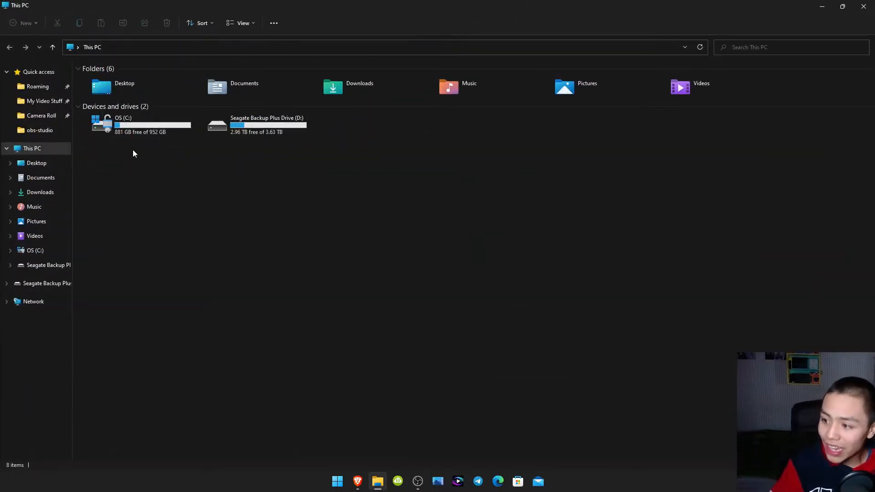
double_click(135, 131)
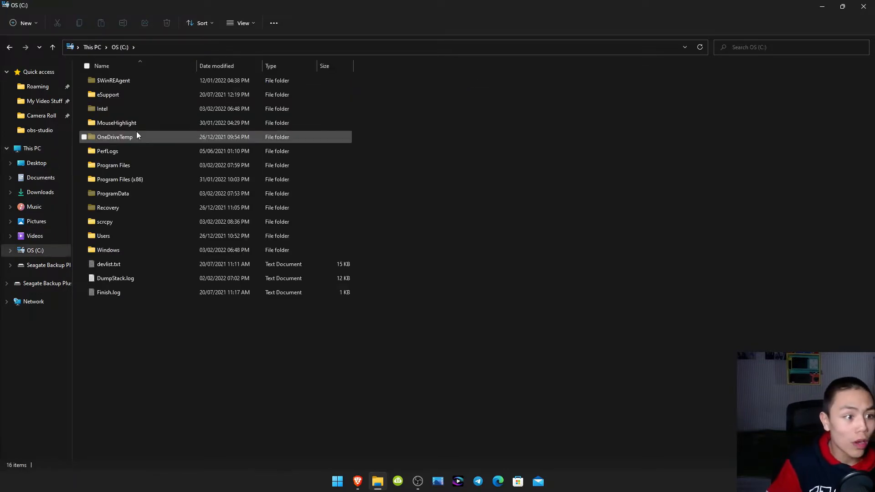
right_click(507, 191)
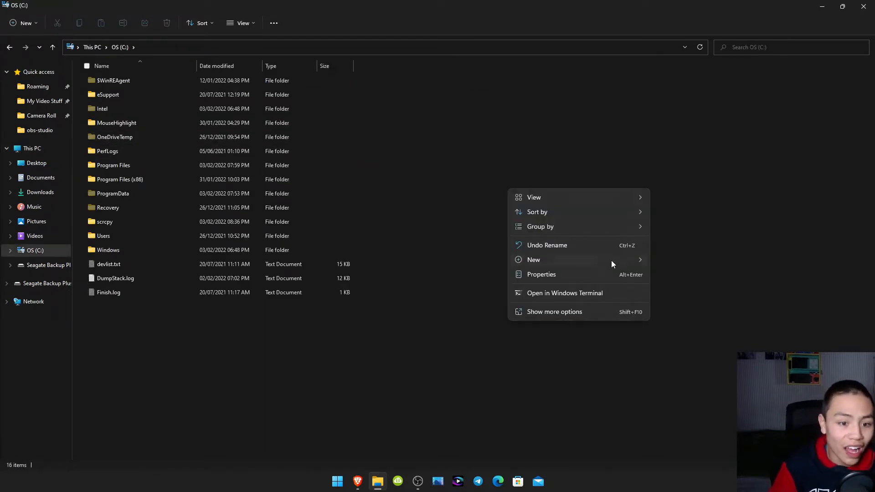
mouse_move(533, 259)
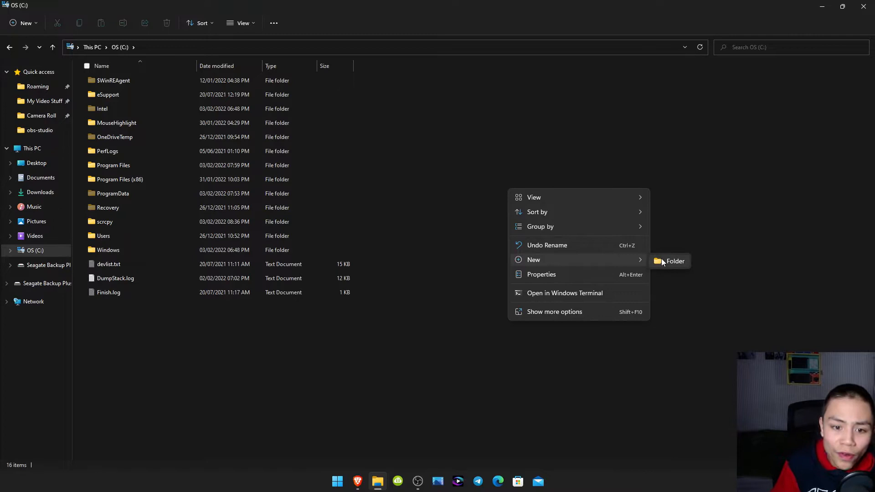
left_click(667, 261)
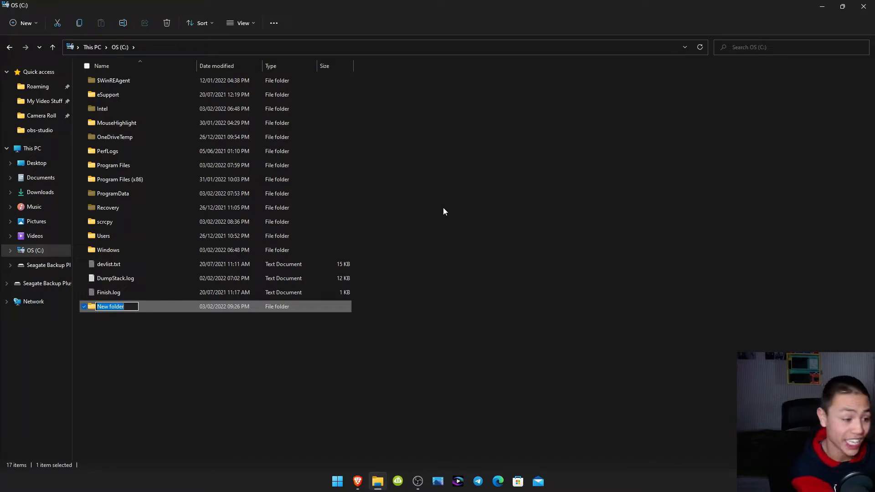
type("flaki")
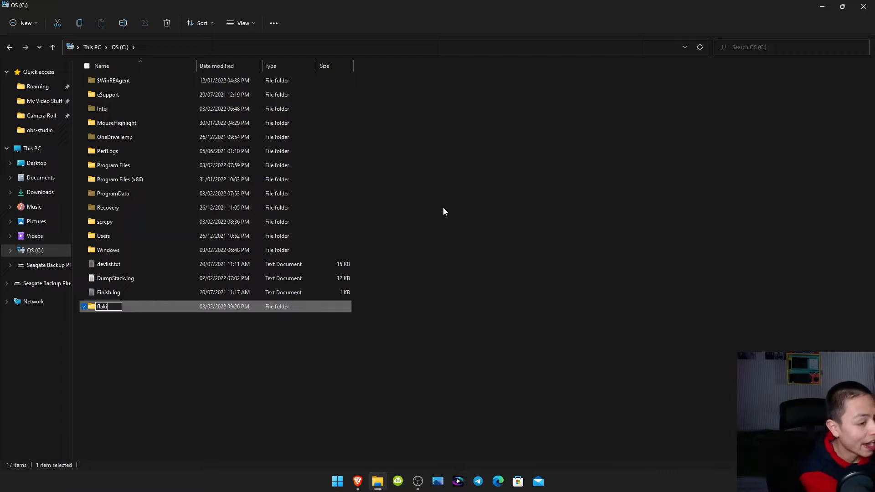
type("e")
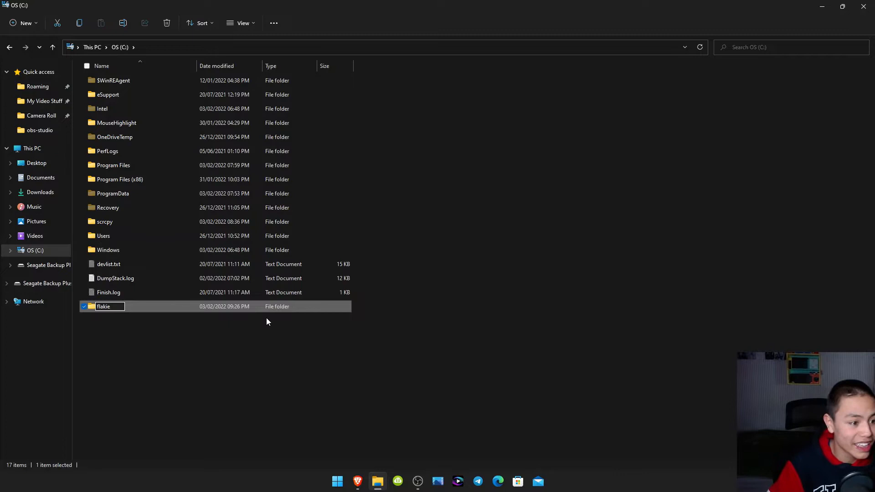
key("Return")
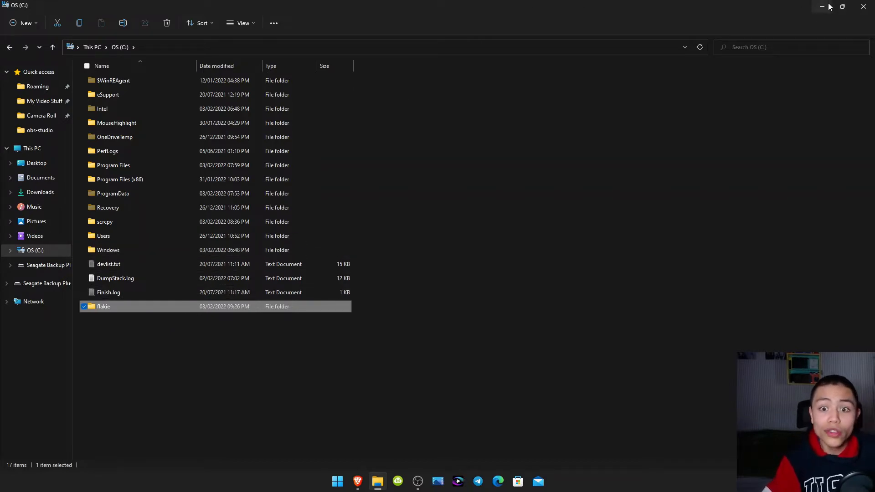
left_click(819, 14)
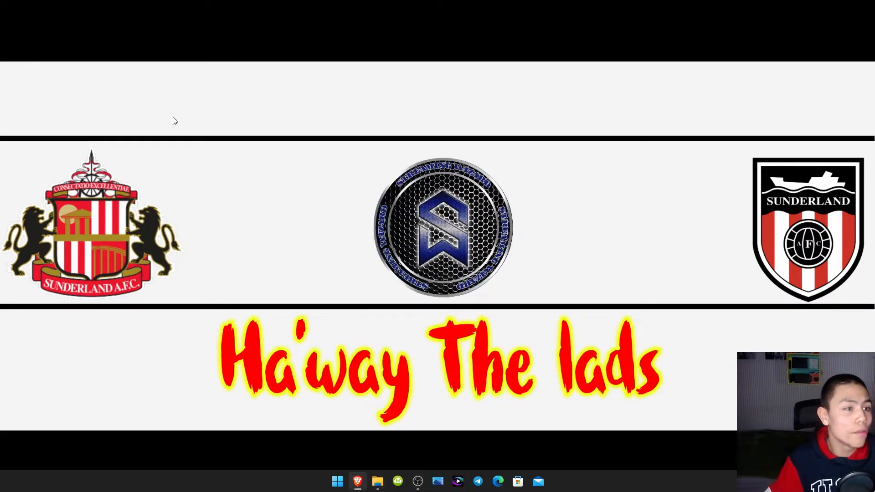
Restore Brave maximized, swap the old ADB GUI tab for a new one loading flakie.co.uk.
left_click(356, 481)
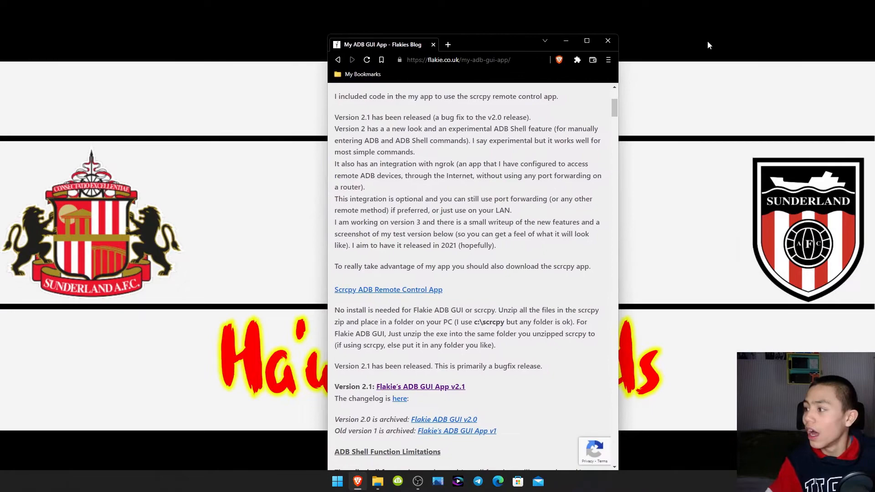
left_click(584, 42)
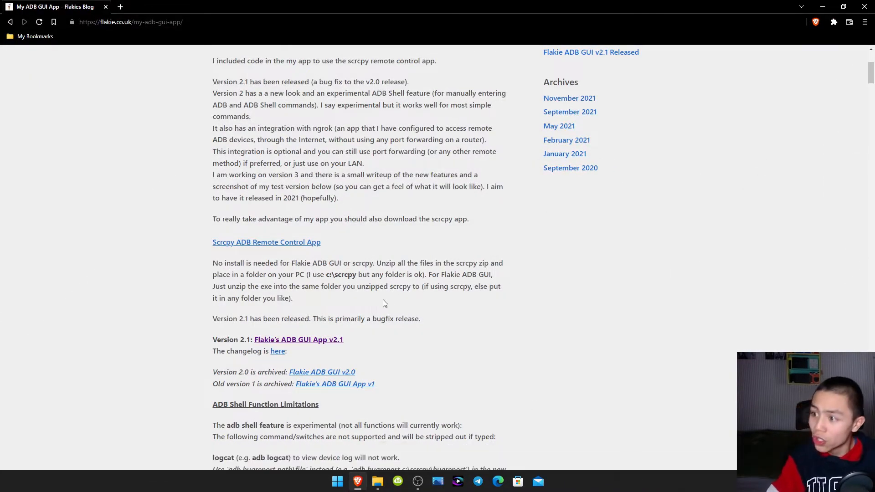
scroll(383, 299, "up", 6)
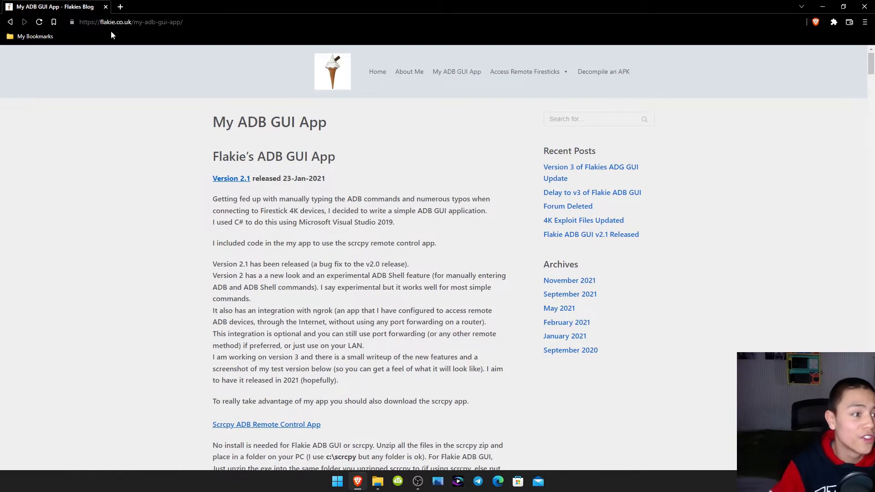
left_click(186, 21)
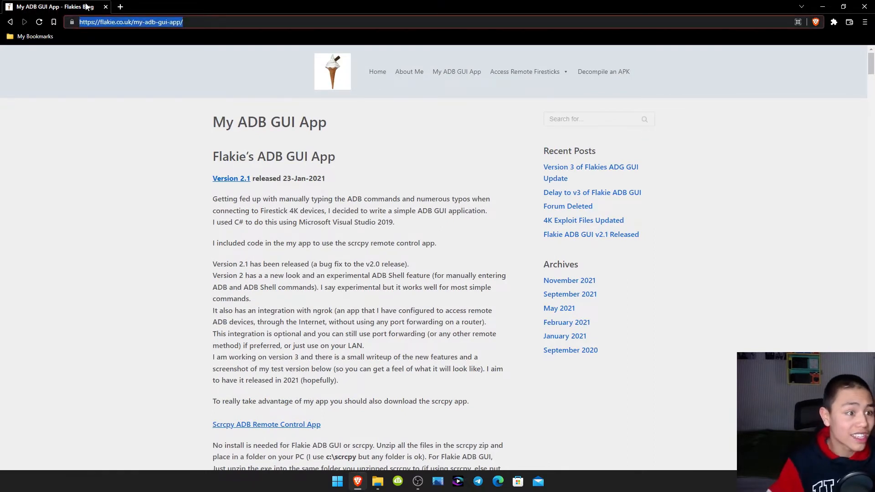
left_click(120, 8)
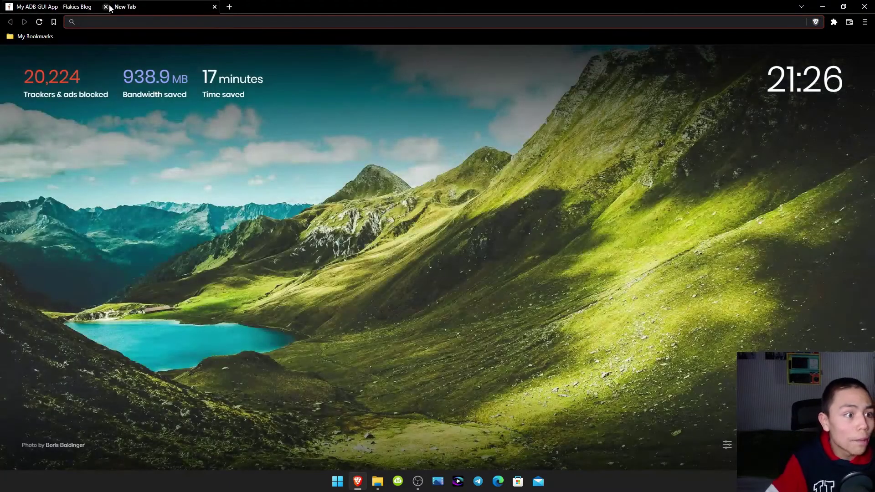
left_click(105, 7)
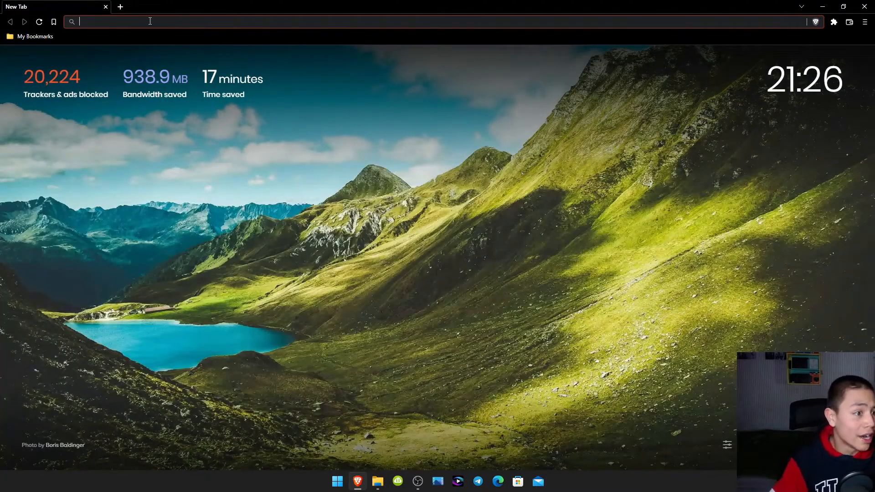
type("fla")
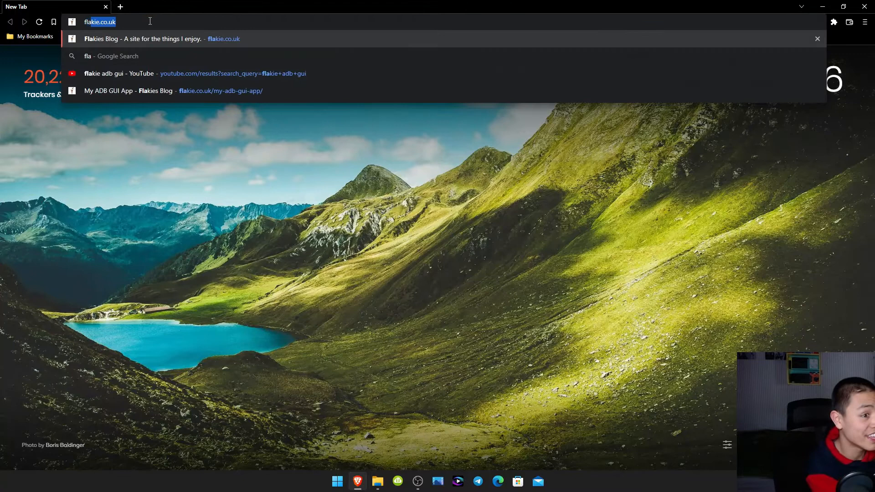
type("k")
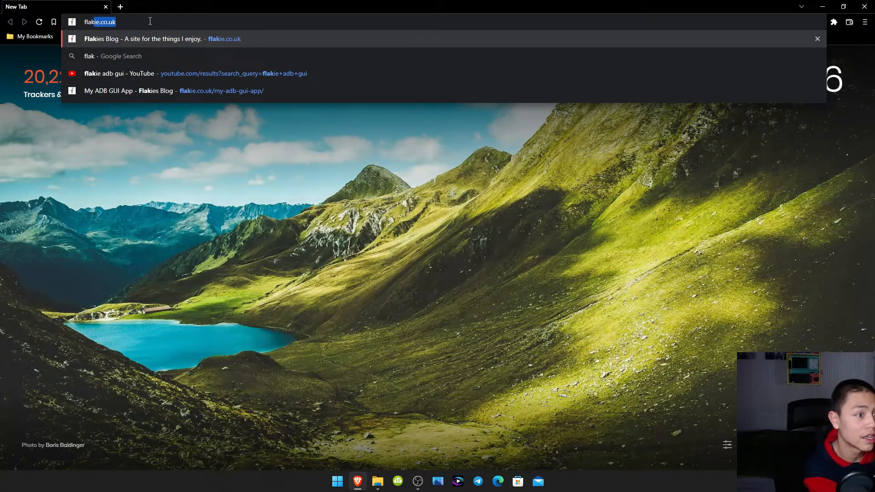
type("ie.co.uk")
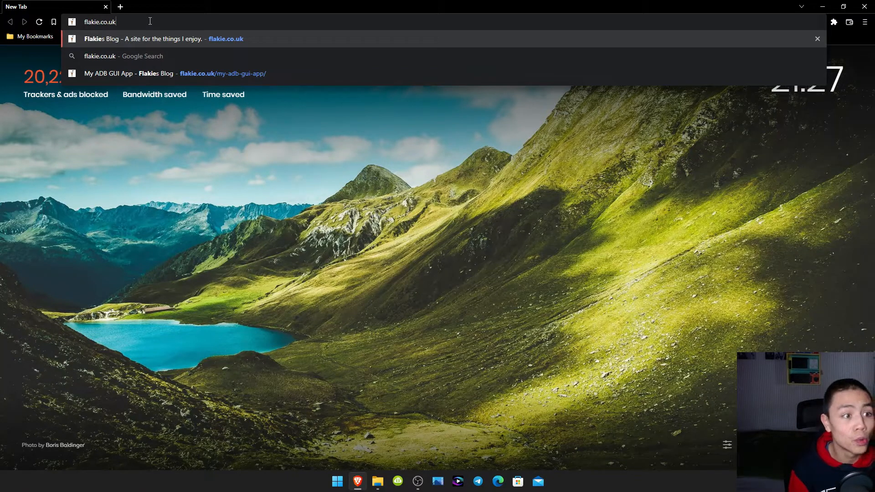
key("Return")
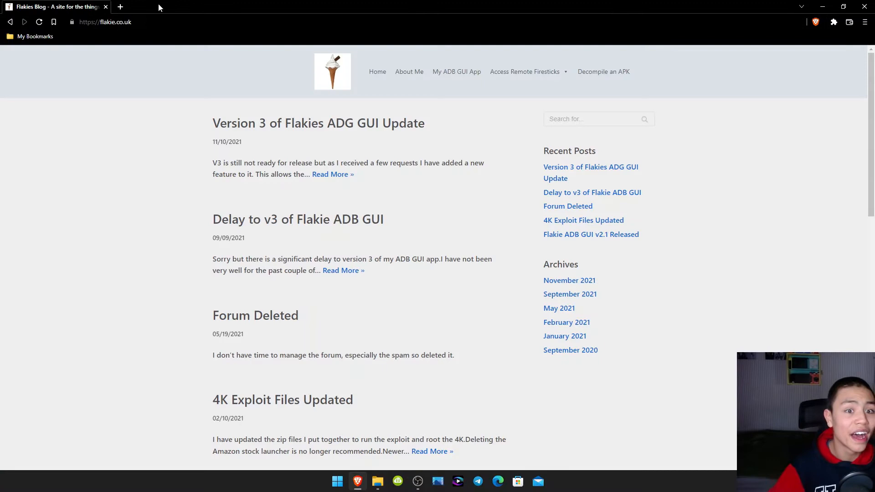
Go to the My ADB GUI App page and save scrcpy-win64-v1.20.zip to Downloads.
right_click(470, 72)
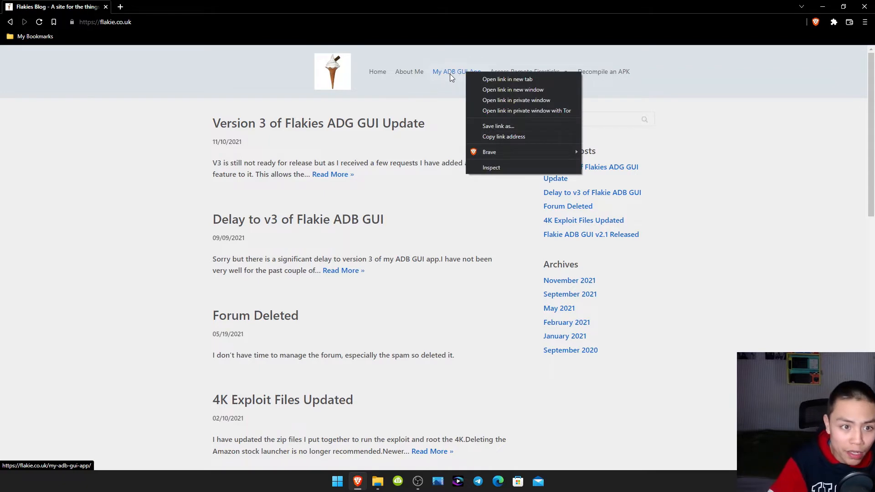
left_click(449, 73)
scroll(233, 187, "down", 3)
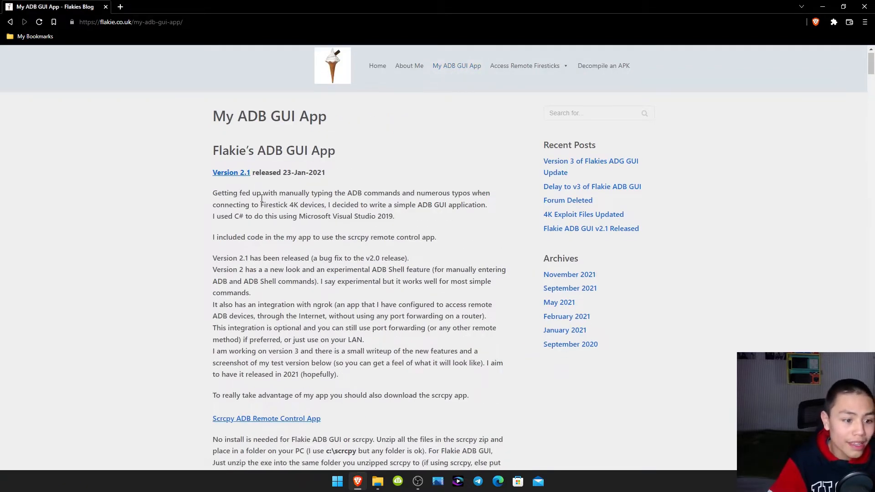
scroll(267, 219, "down", 5)
scroll(267, 221, "down", 1)
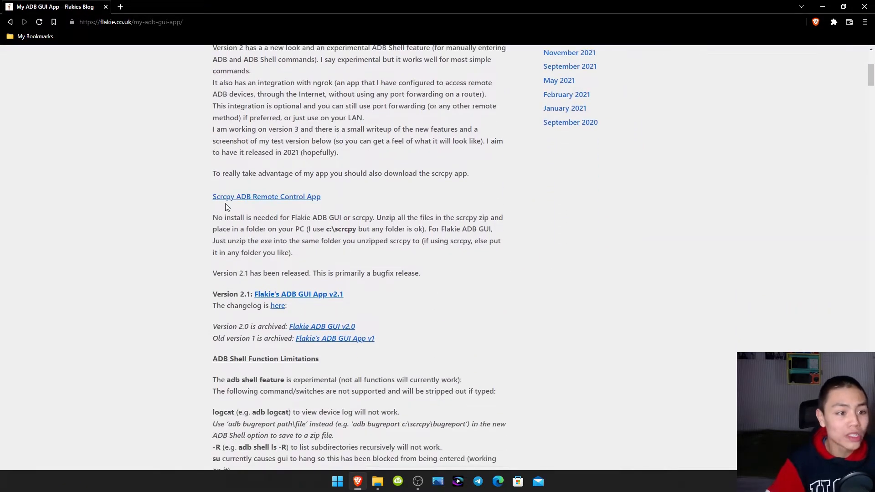
left_click(272, 198)
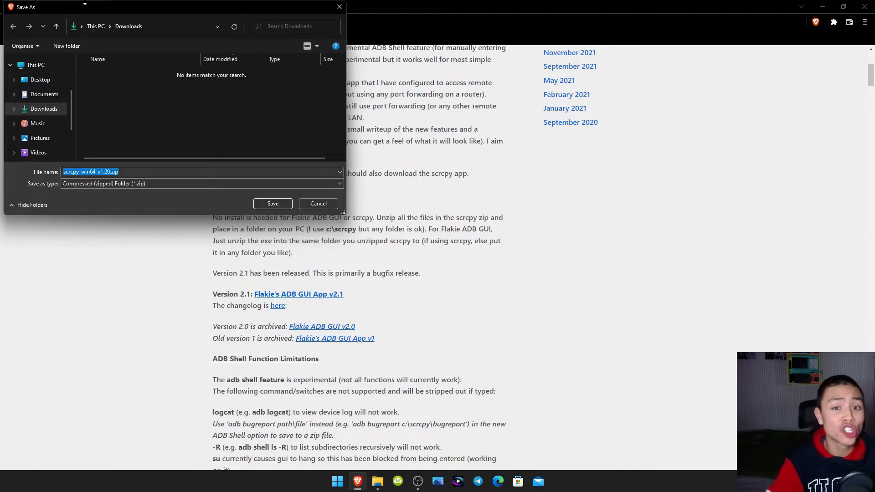
right_click(233, 143)
left_click(168, 112)
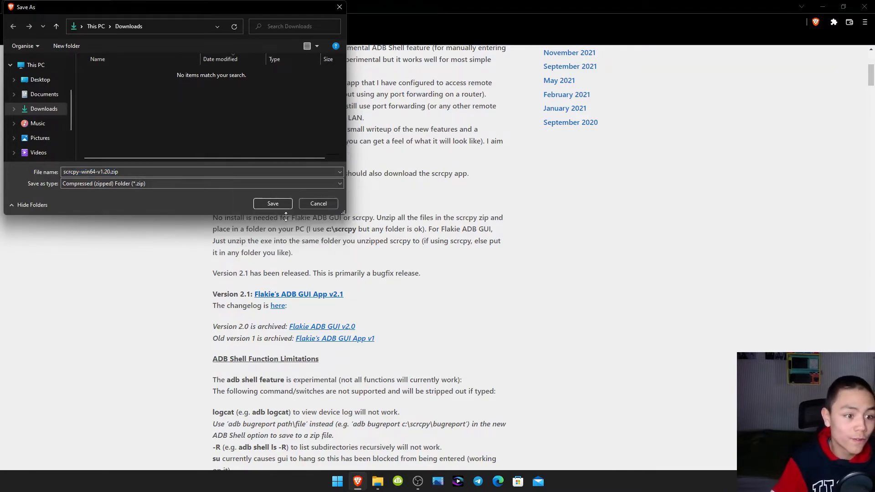
left_click(273, 202)
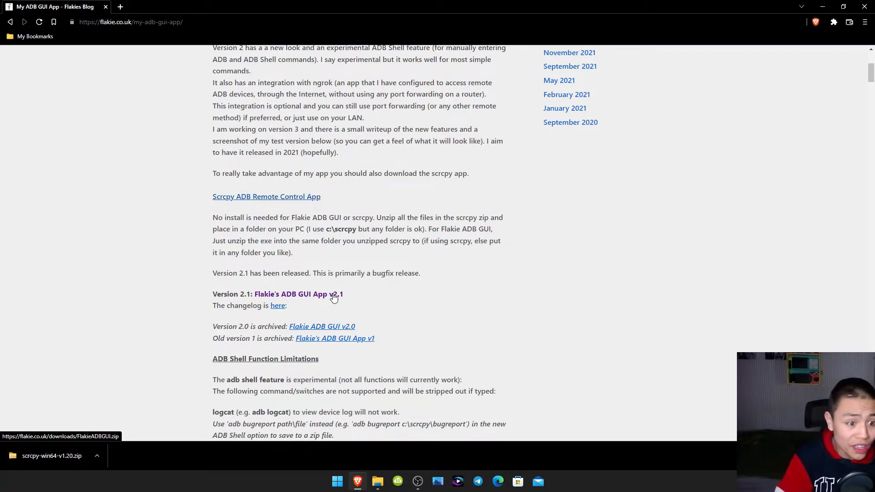
Save Flakie's ADB GUI App v2.1 zip to Downloads and show it in its folder.
left_click(335, 294)
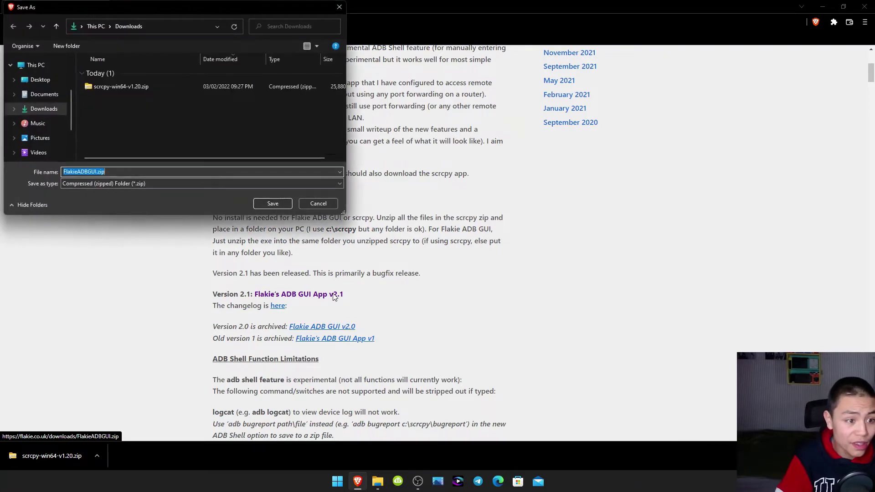
left_click(273, 204)
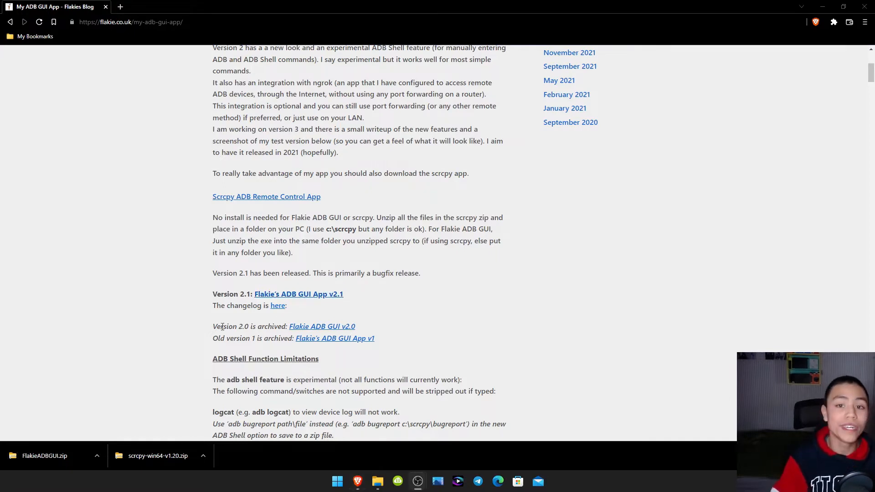
right_click(58, 449)
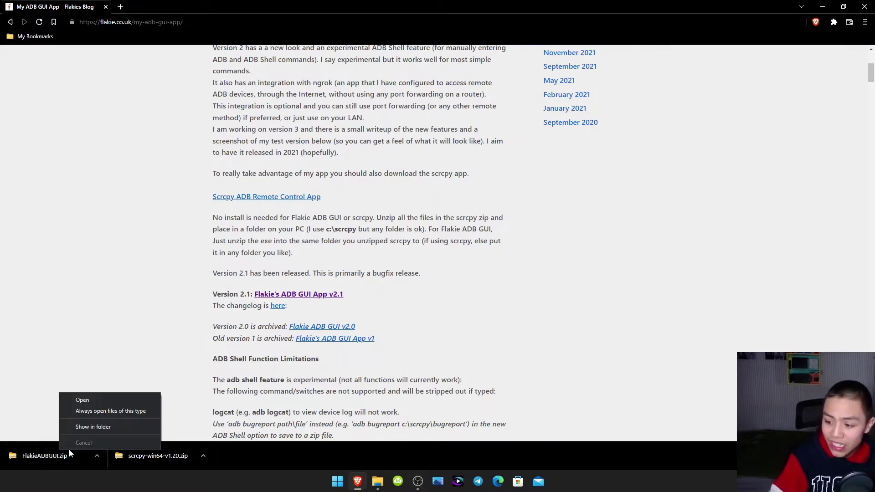
left_click(103, 425)
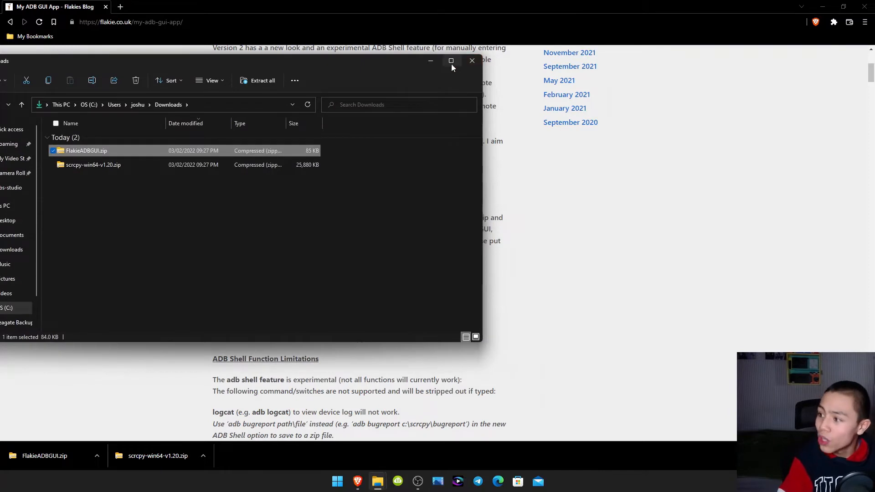
Maximize Downloads, select scrcpy-win64-v1.20.zip and start Extract all.
left_click(451, 62)
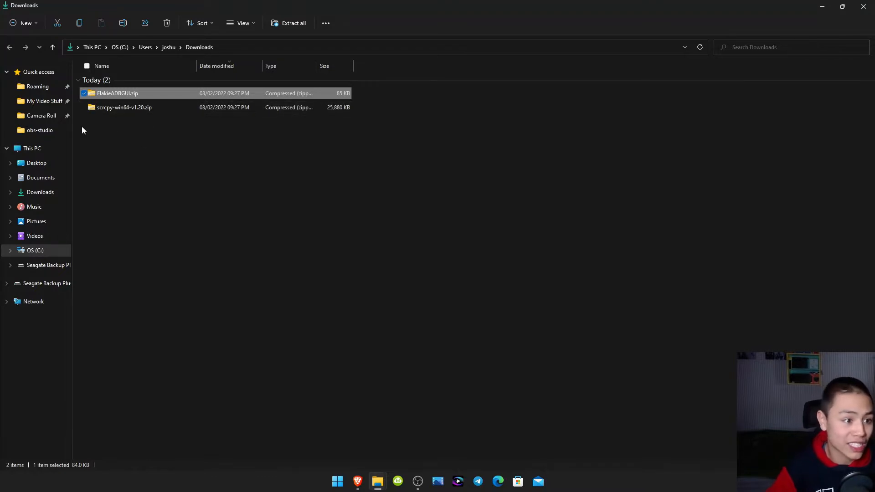
left_click(168, 154)
right_click(137, 154)
key("Escape")
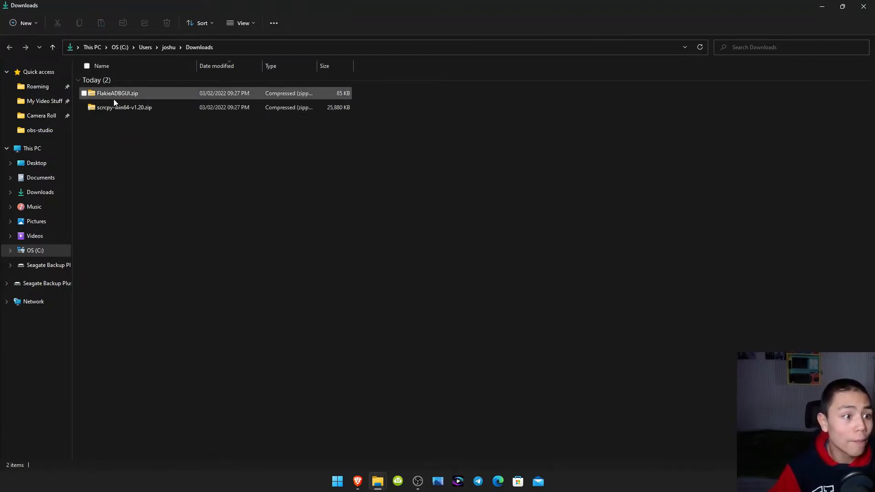
left_click(120, 93)
right_click(121, 107)
left_click(79, 145)
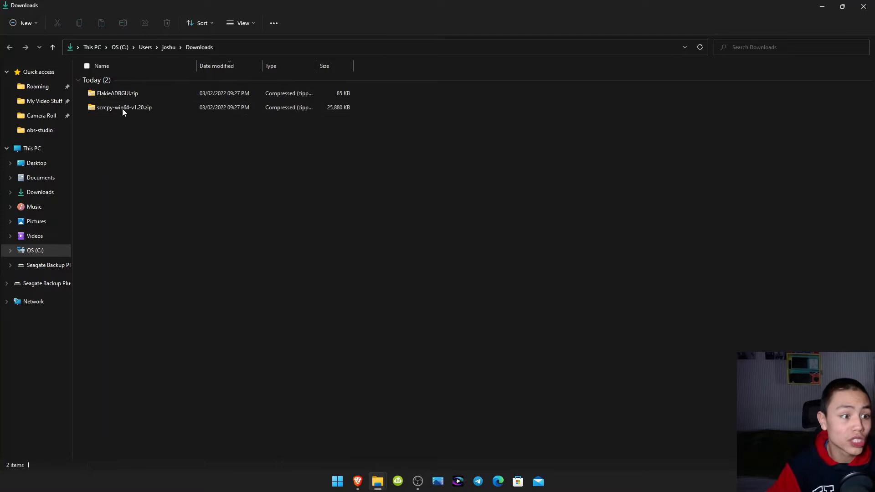
right_click(115, 107)
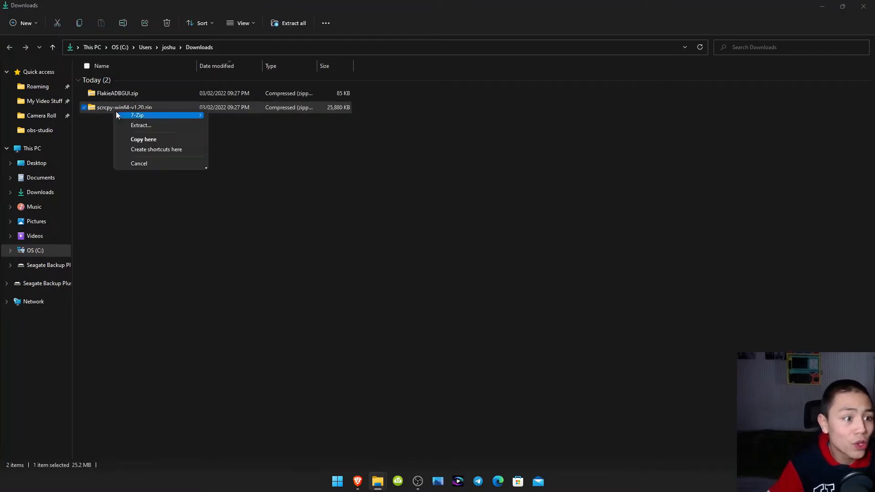
left_click(97, 148)
left_click(116, 107)
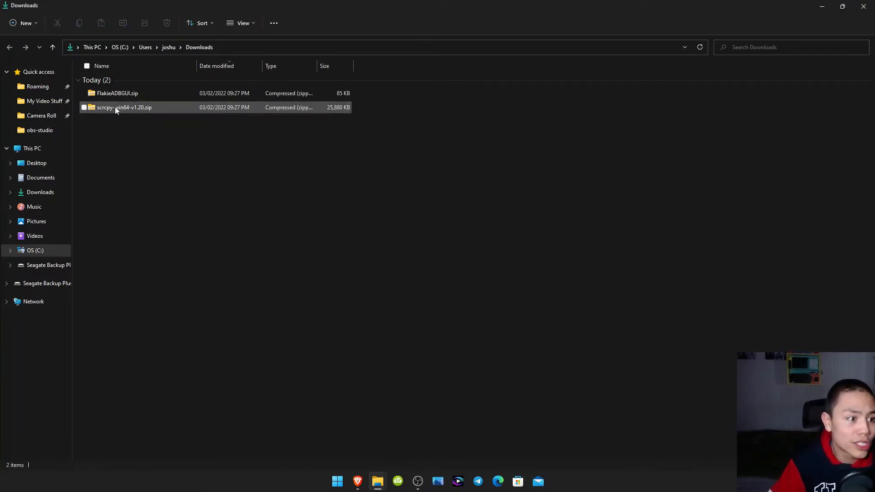
left_click(115, 106)
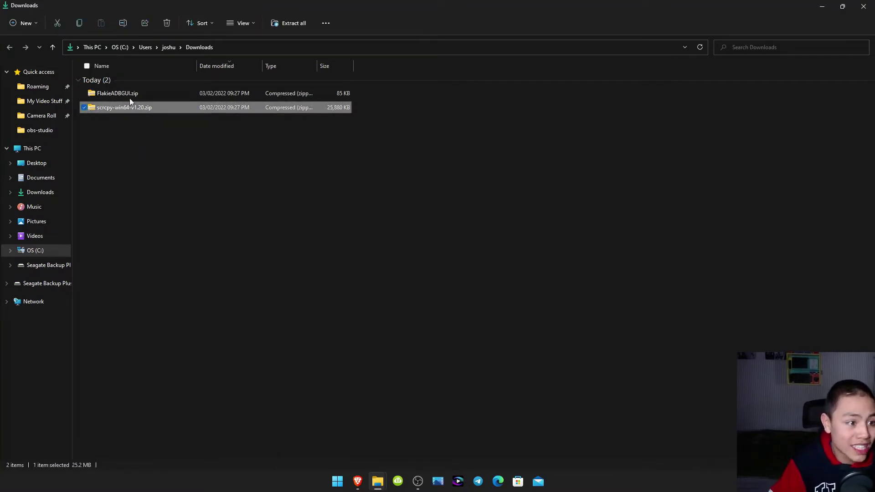
left_click(293, 24)
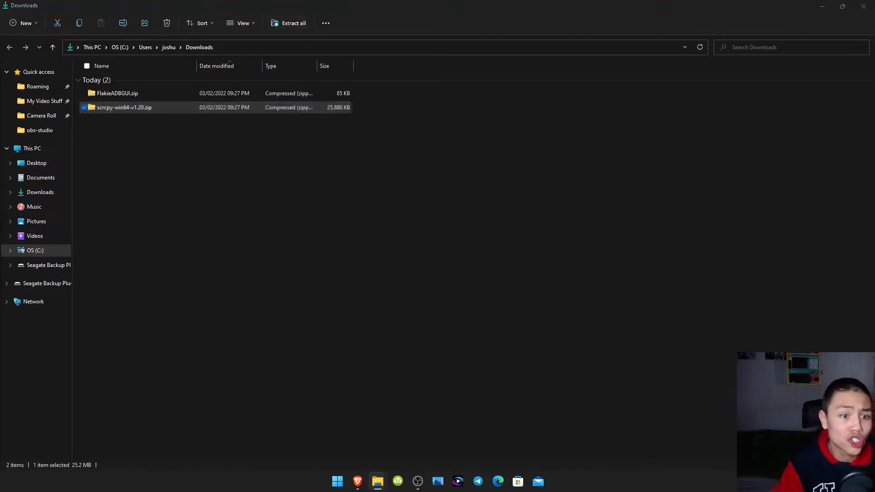
Set the extraction destination to C:\flakie and extract the scrcpy files there.
left_click_drag(614, 182, 436, 131)
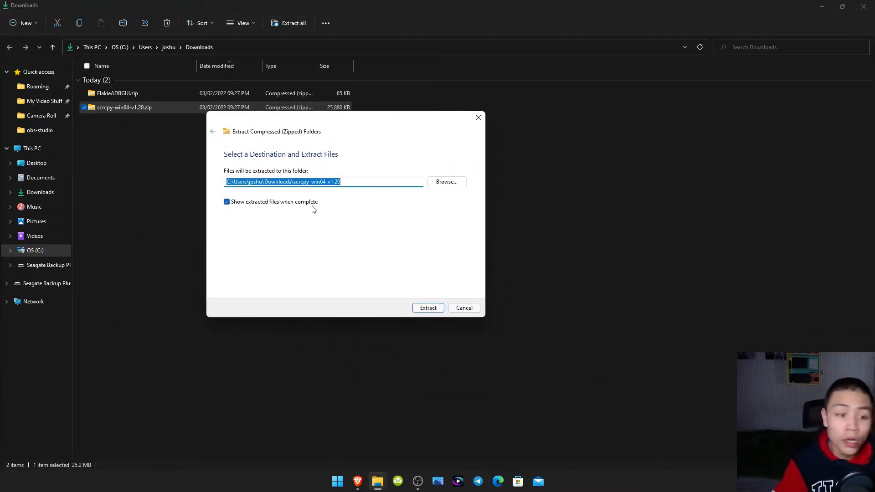
left_click(441, 185)
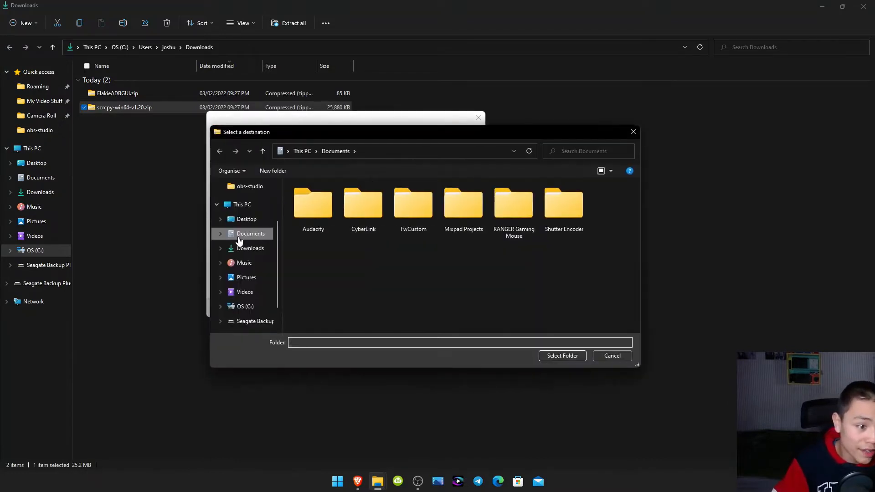
left_click(253, 307)
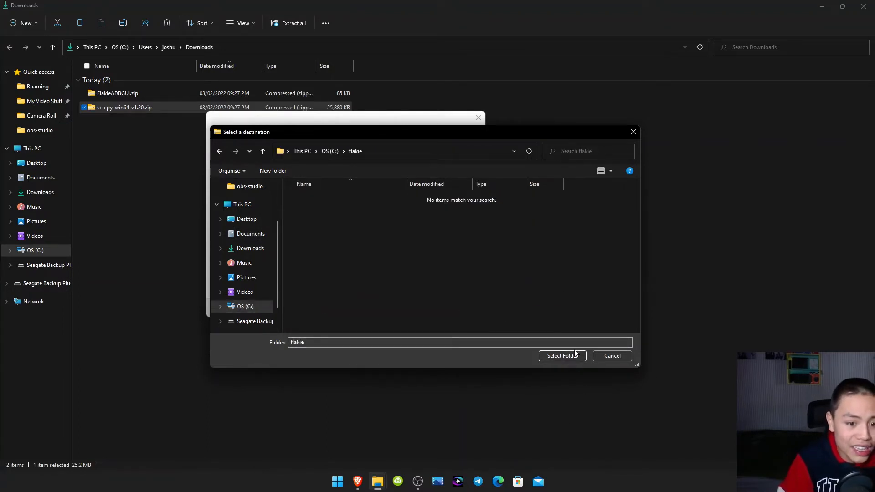
left_click(561, 356)
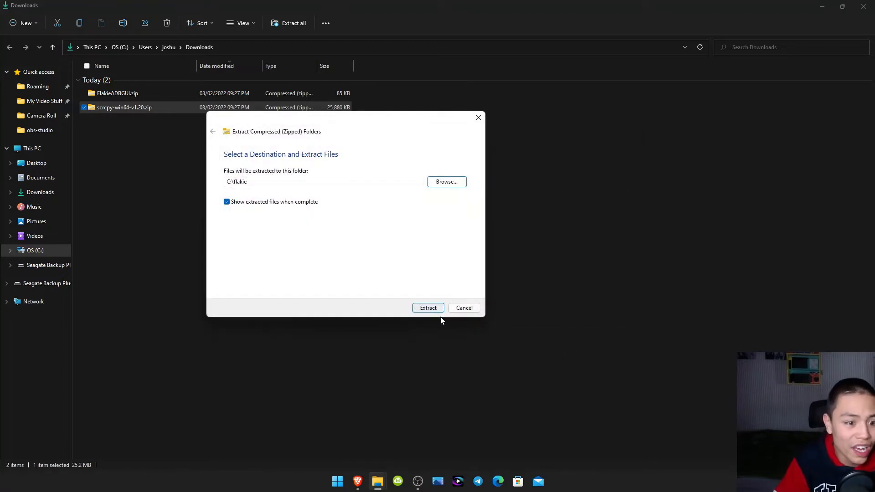
left_click(428, 308)
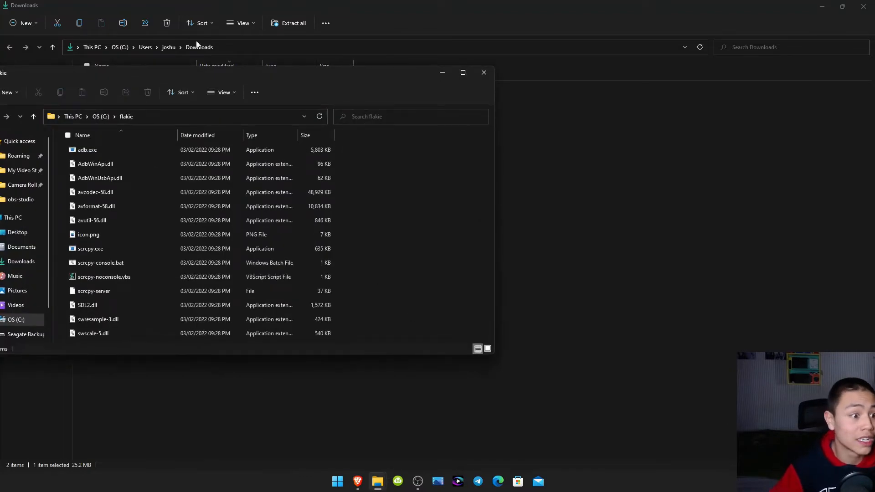
Back in Downloads, select FlakieADBGUI.zip and start Extract all.
right_click(198, 46)
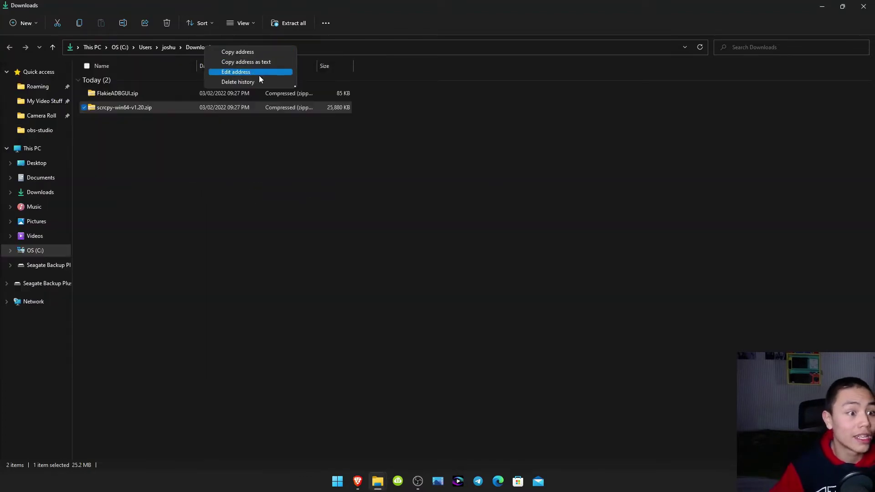
left_click(238, 199)
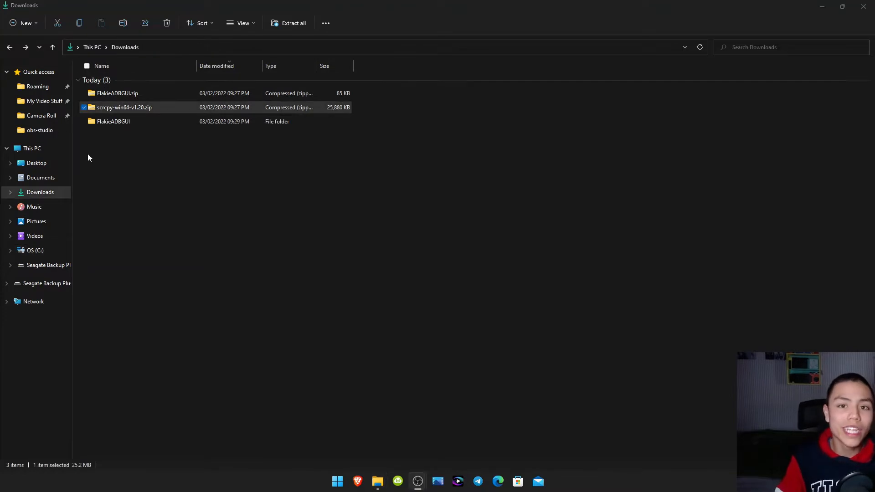
left_click(127, 95)
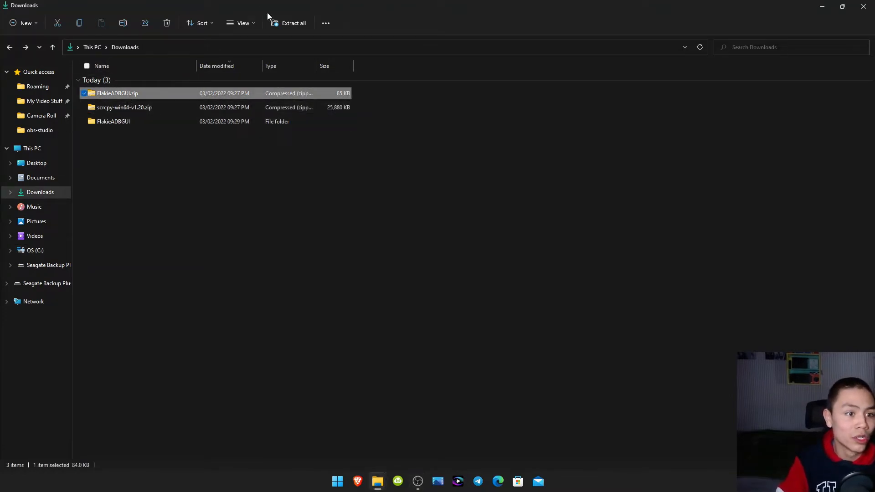
left_click(296, 23)
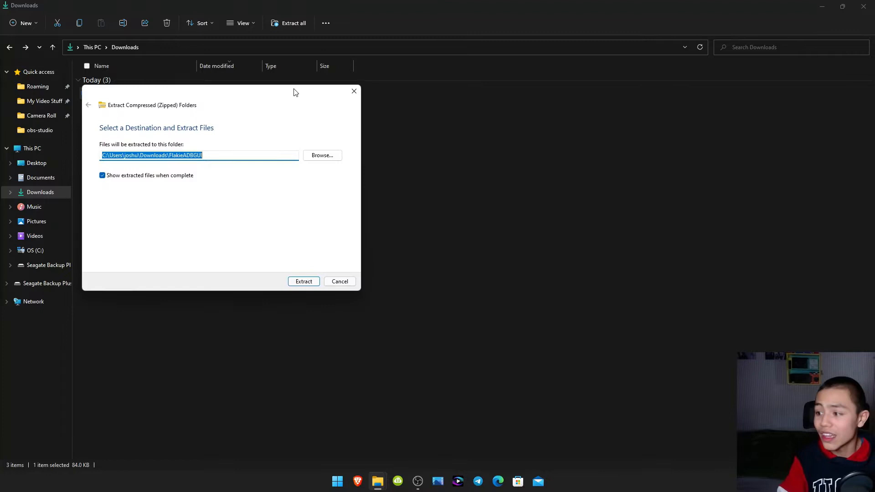
Browse to OS (C:) > flakie and confirm it as the extraction destination.
left_click(328, 158)
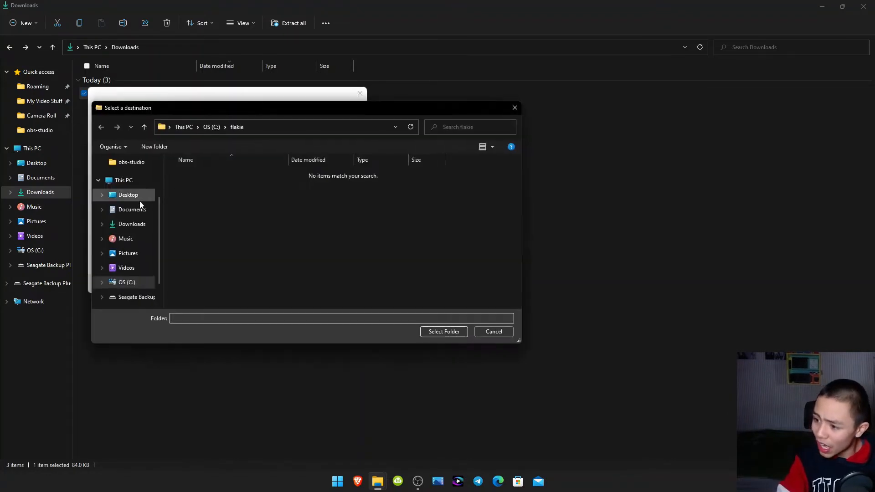
scroll(130, 286, "down", 1)
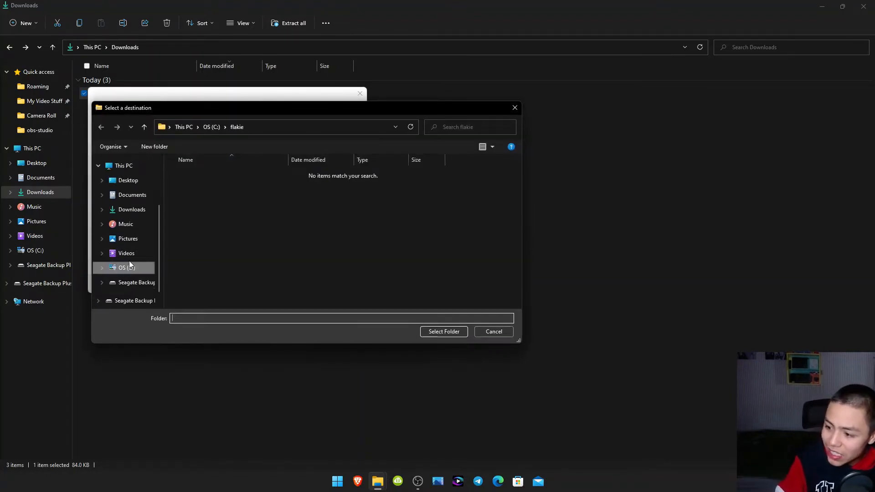
left_click(127, 267)
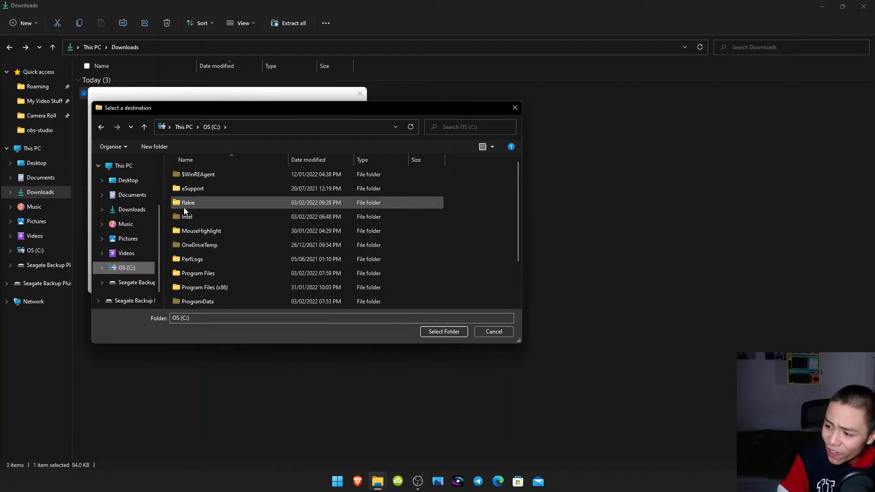
double_click(204, 205)
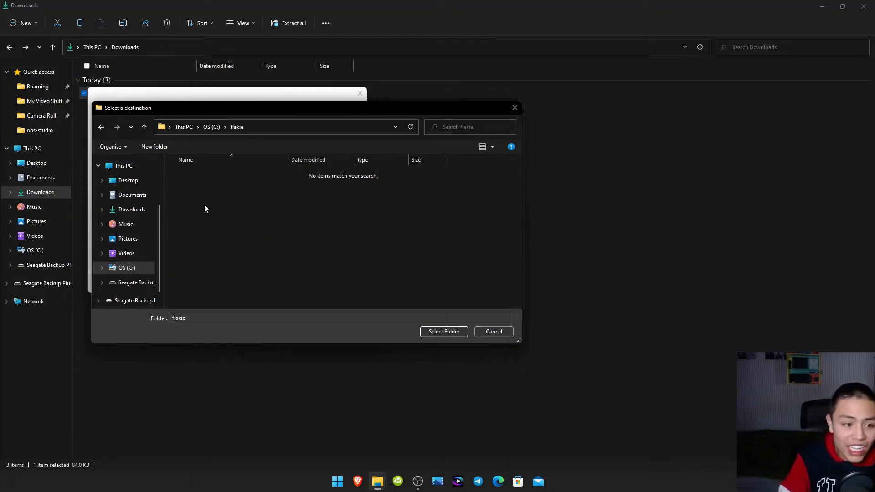
right_click(214, 206)
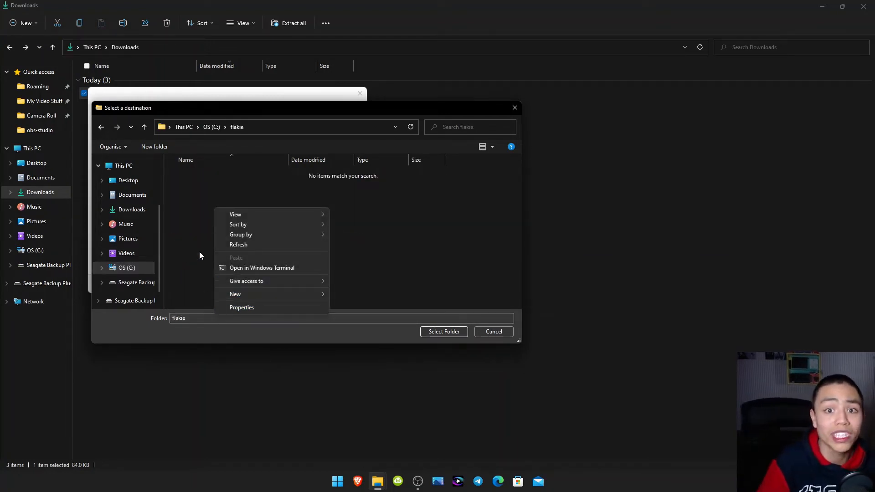
left_click(415, 250)
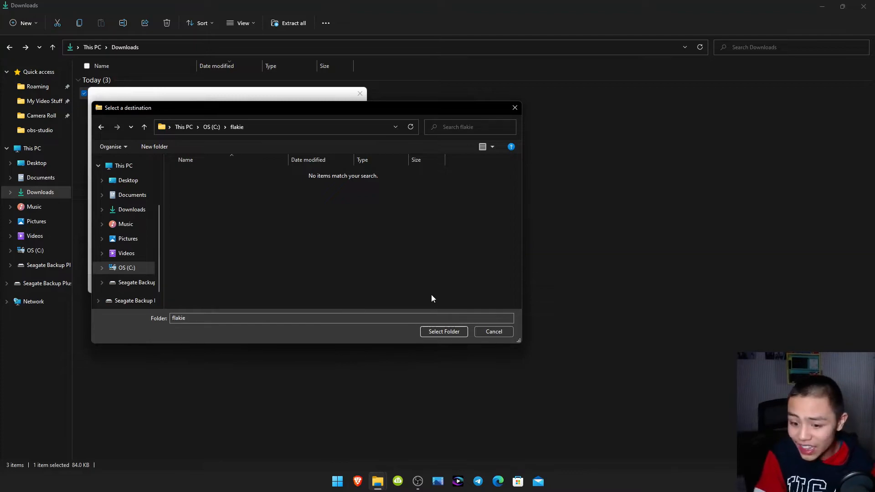
left_click(444, 332)
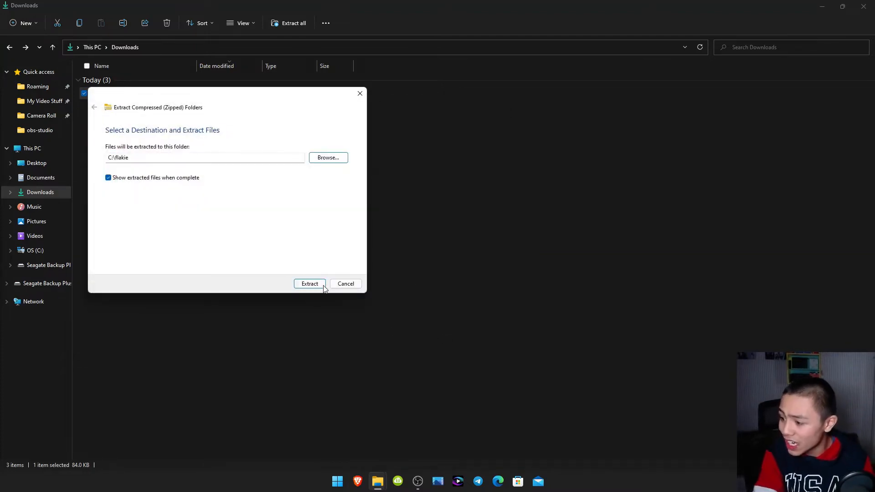
Extract the ADB GUI into C:\flakie and run FlakieADBGUI.exe past the SmartScreen warning.
left_click(310, 284)
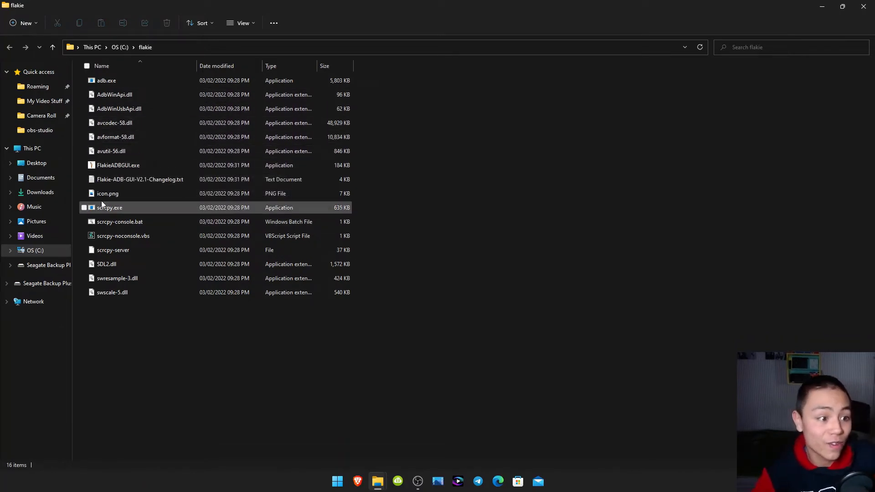
double_click(127, 167)
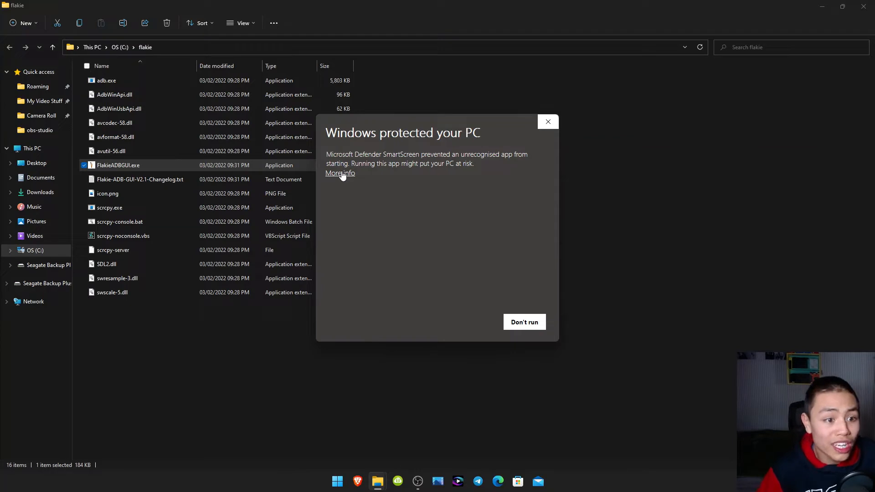
left_click(341, 174)
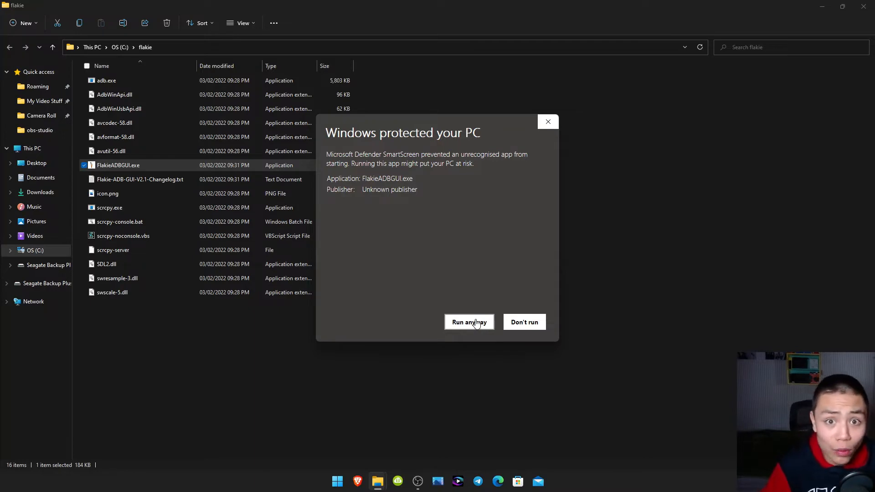
left_click(469, 322)
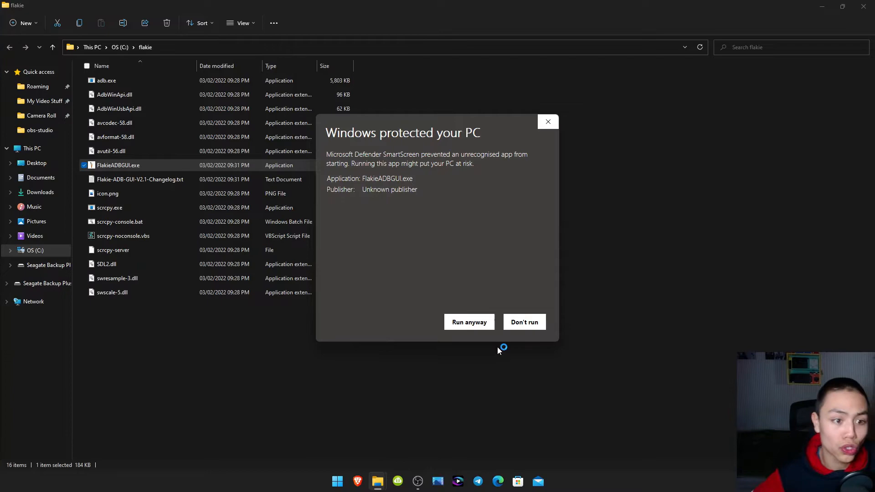
left_click(477, 326)
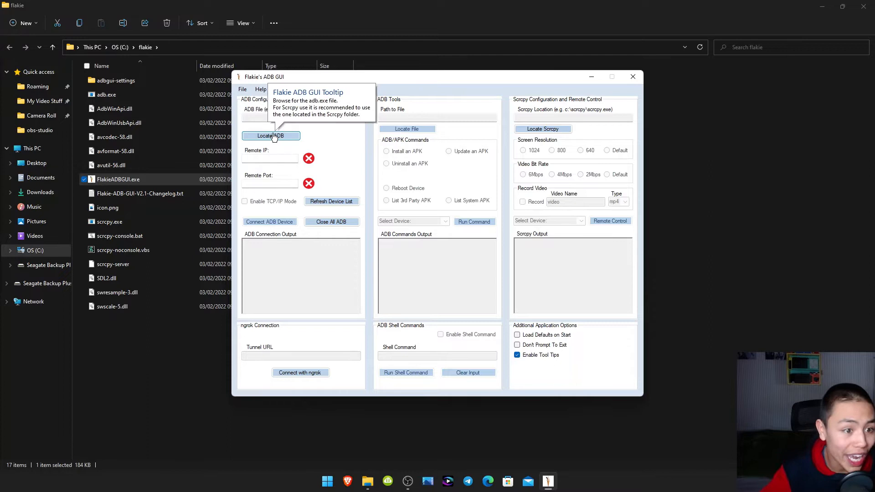
Via Locate ADB, select C:\flakie\adb.exe as the ADB file.
left_click(275, 136)
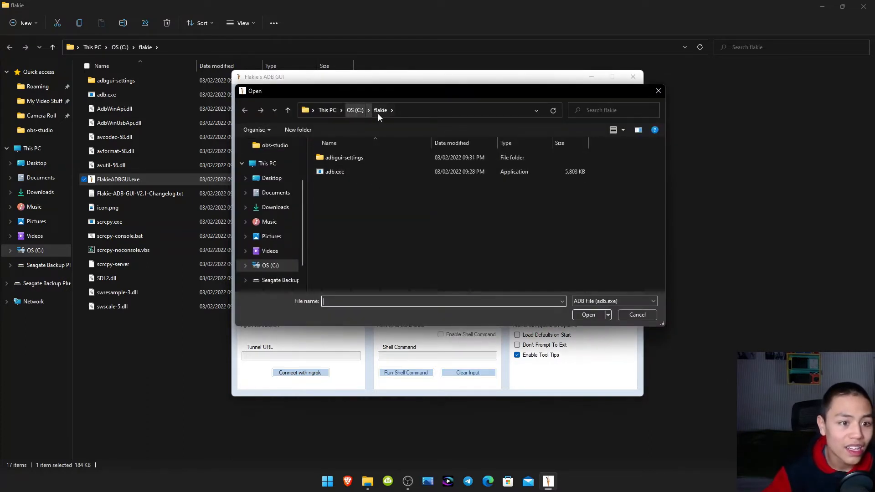
left_click(272, 251)
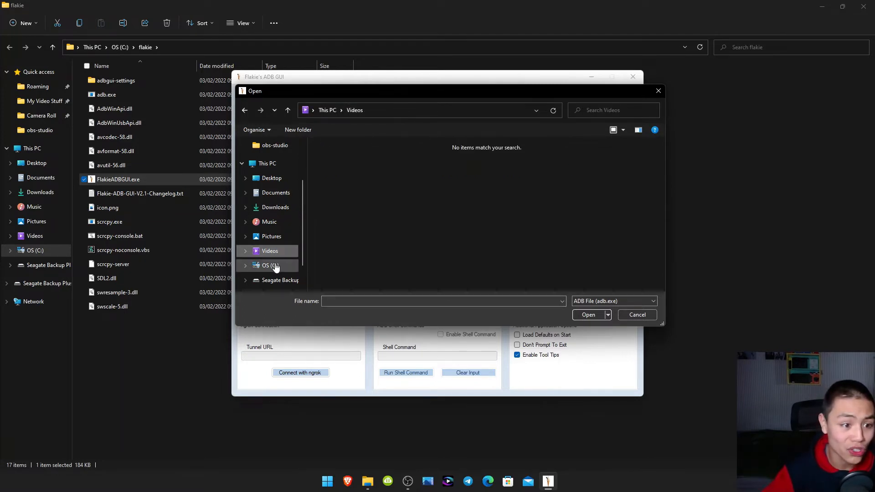
right_click(274, 266)
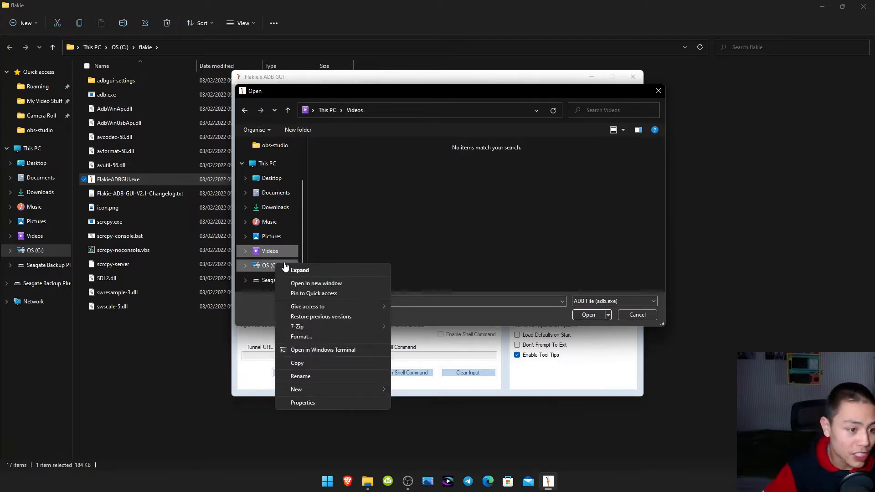
left_click(269, 265)
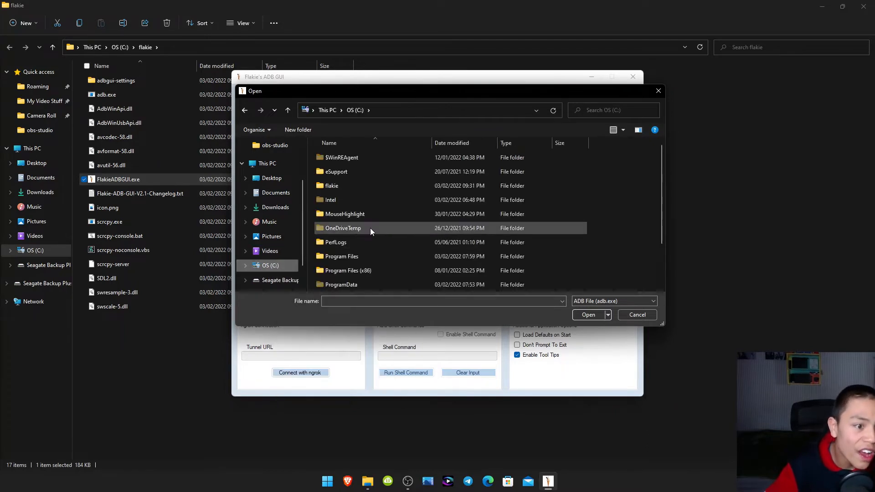
double_click(344, 186)
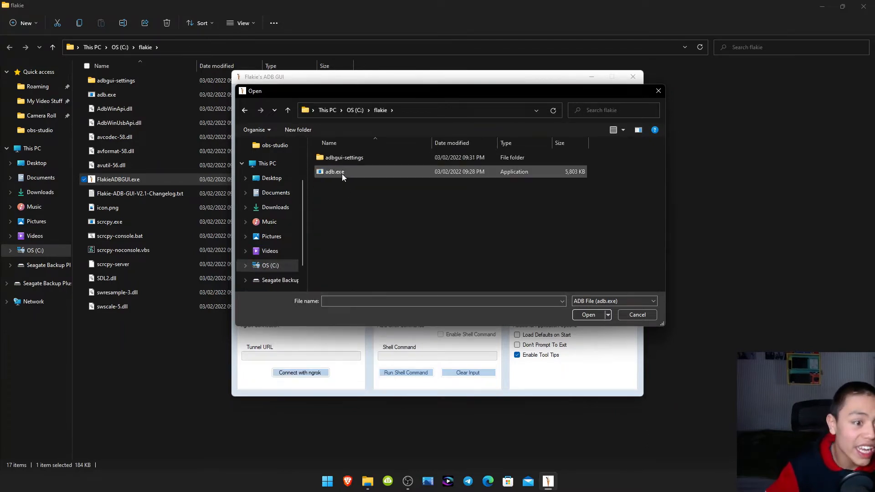
double_click(341, 174)
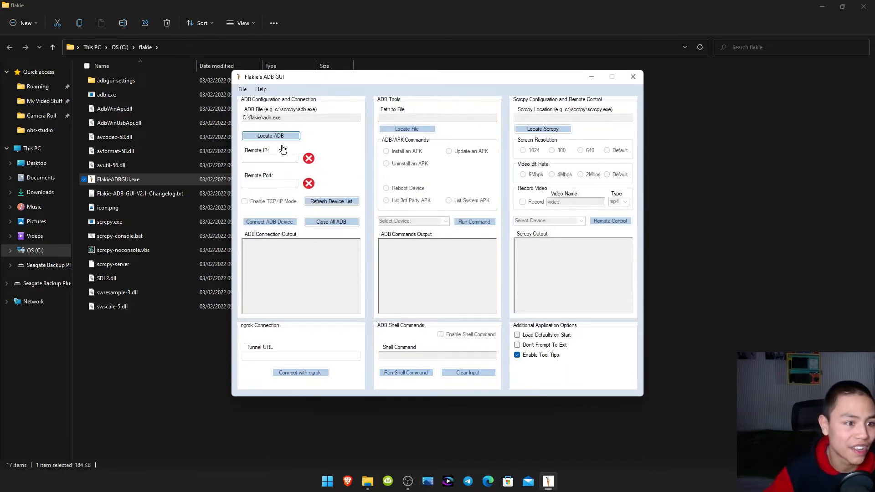
left_click(279, 158)
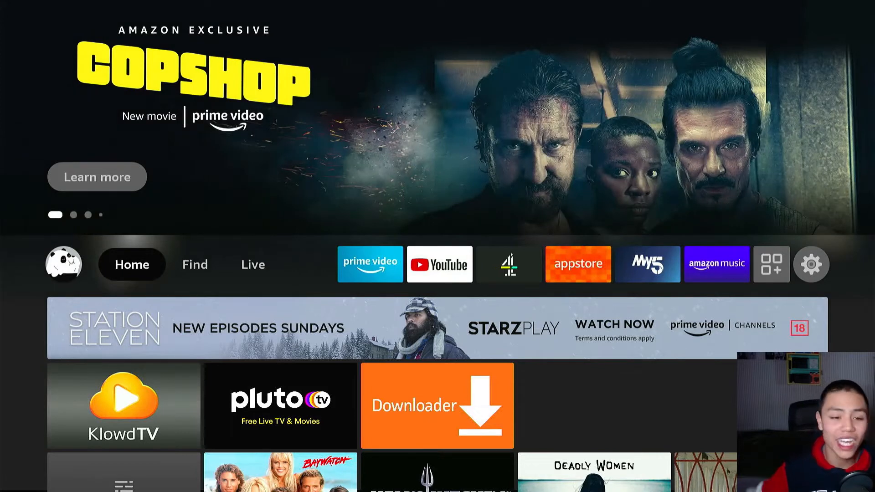
Navigate with the remote to My Fire TV > About > Network to read the IP 192.168.0.13.
key("Right")
key("Right")
key("Right")
key("Right")
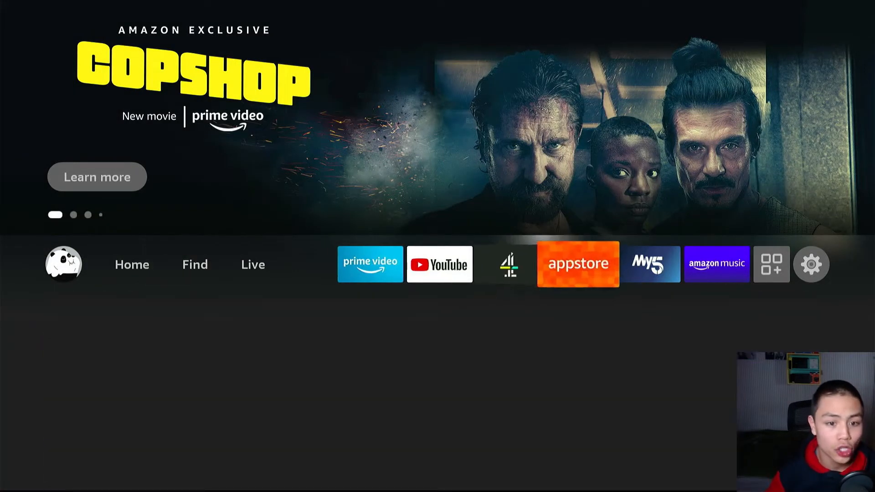
key("Right")
key("Right")
key("Right")
key("Right")
key("Down")
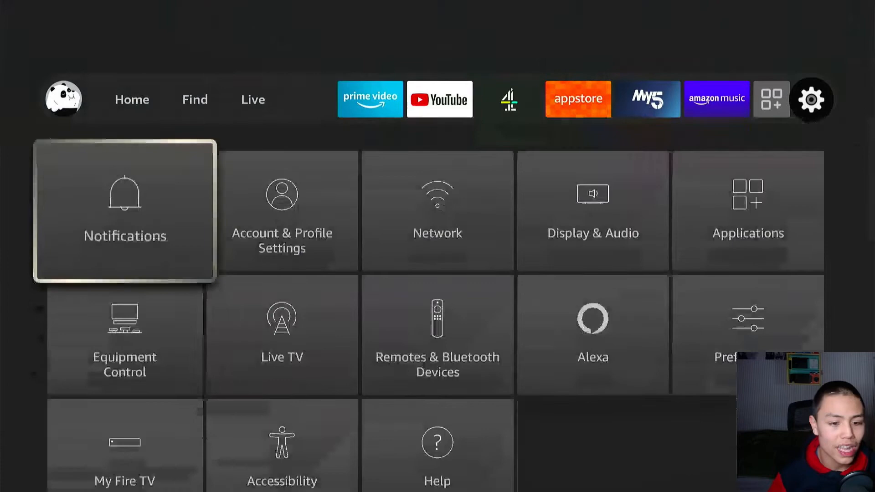
key("Down")
key("Down")
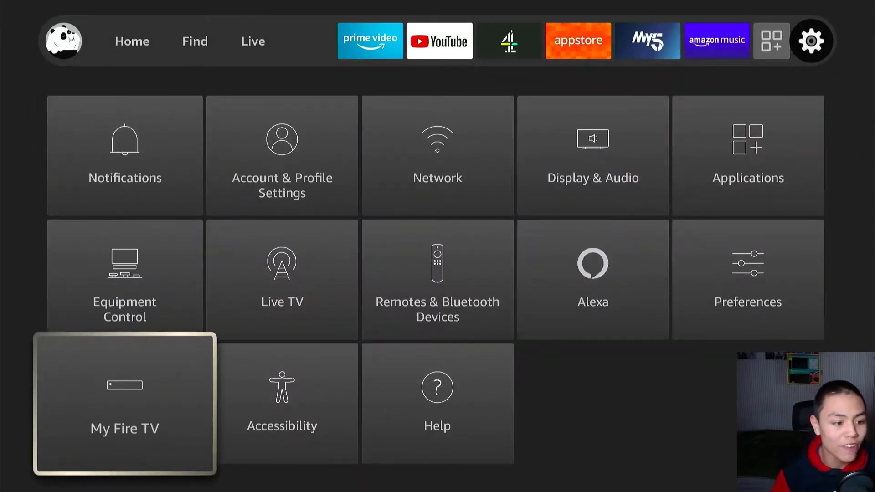
key("Return")
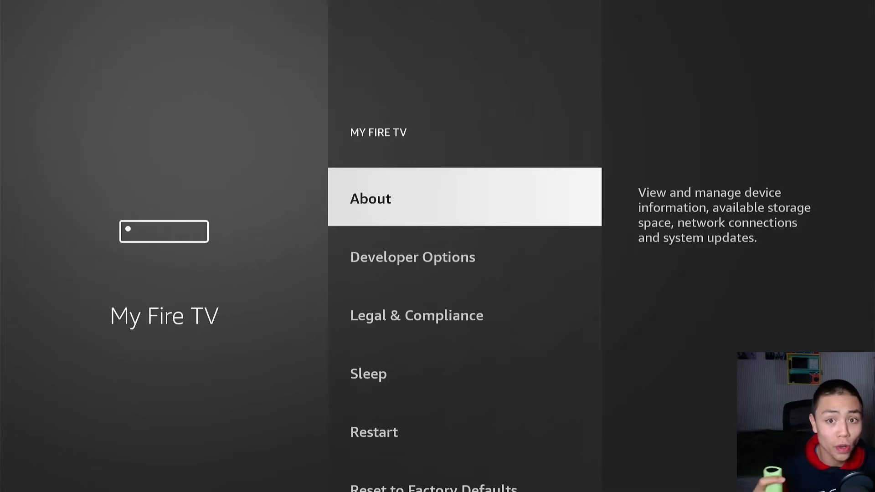
key("Return")
key("Down")
key("Down")
key("Down")
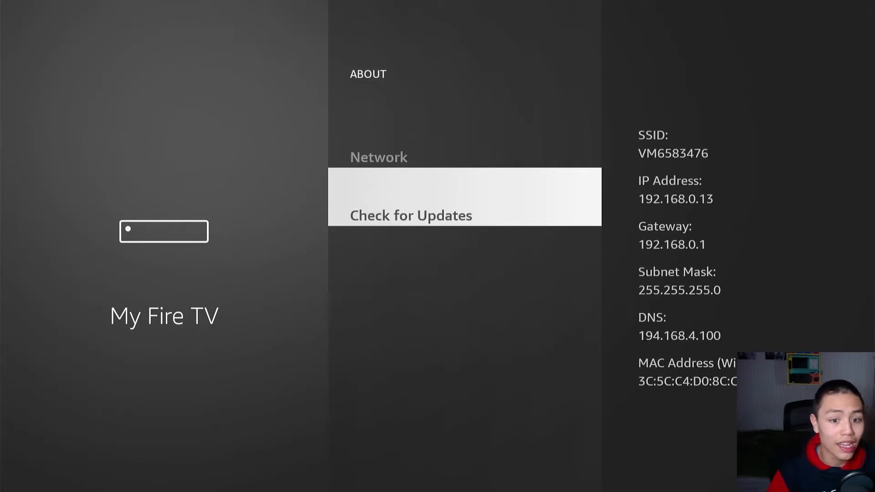
key("Up")
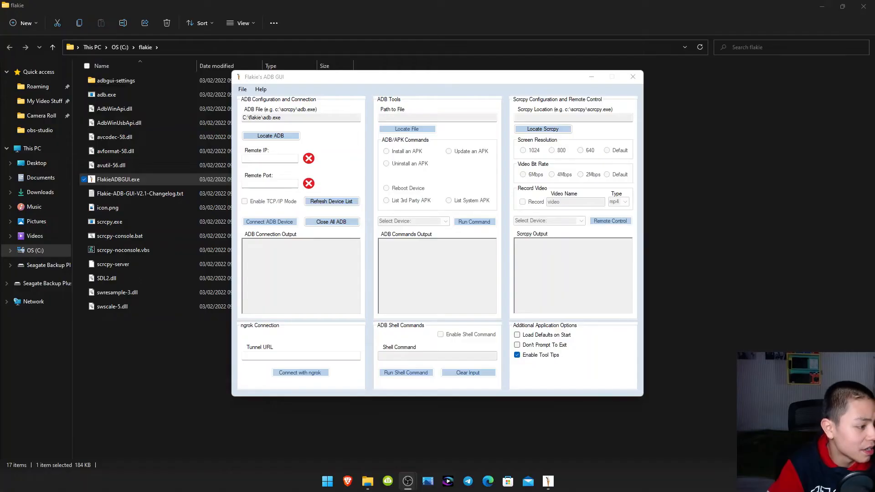
Enter remote IP 192.168.0.13 and port 5555, then attempt Connect ADB Device (refused).
left_click(270, 159)
type("192.168.0.13")
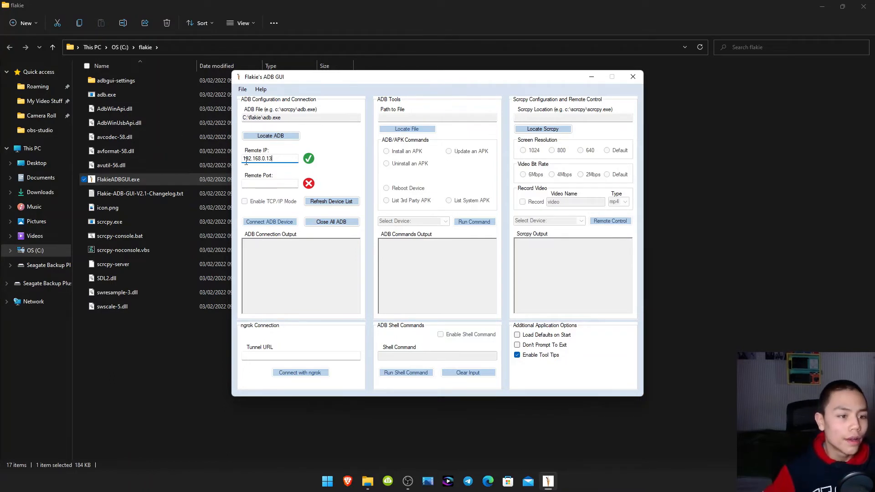
left_click(279, 181)
type("5")
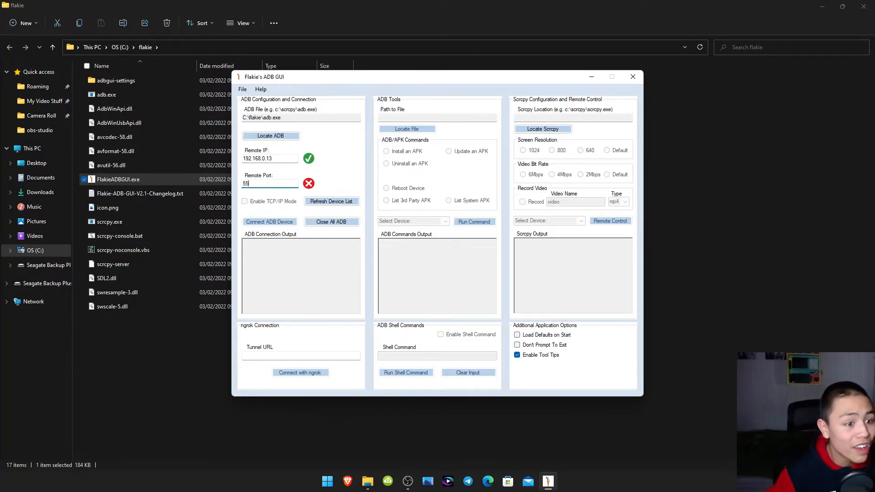
type("55")
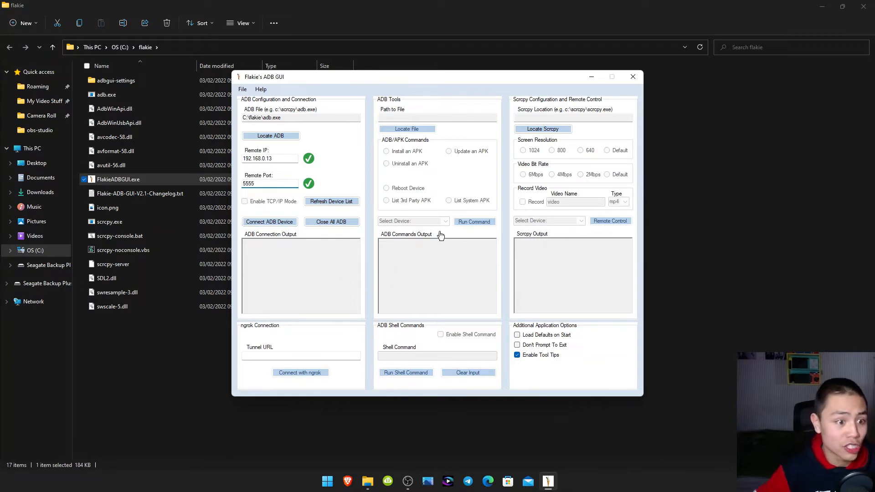
left_click(269, 221)
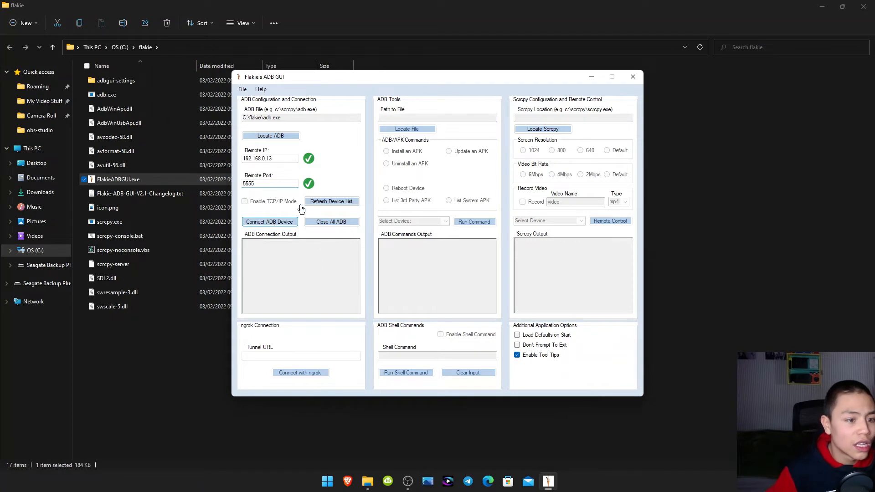
left_click(280, 222)
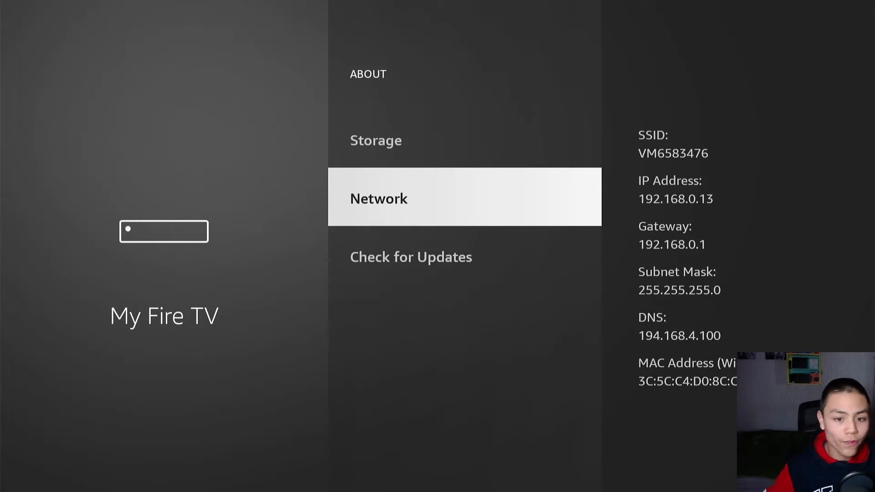
In Developer Options, switch on ADB Debugging and Apps from Unknown Sources.
key("Escape")
key("Down")
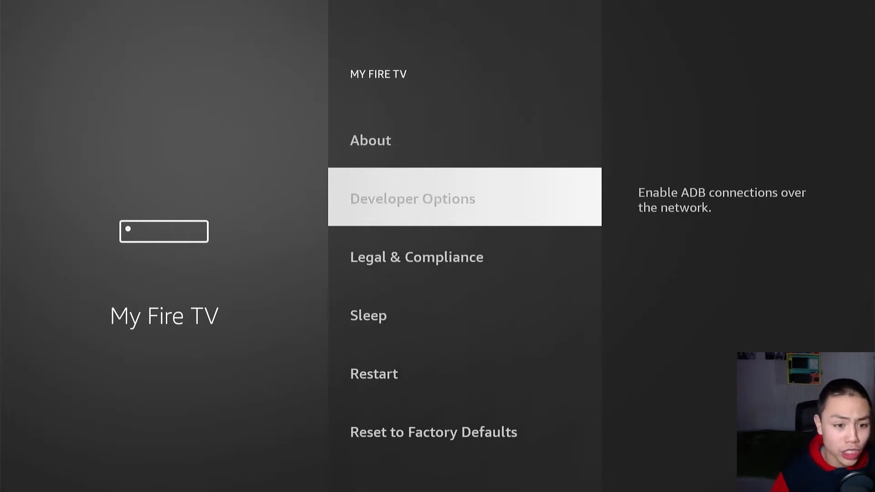
key("Return")
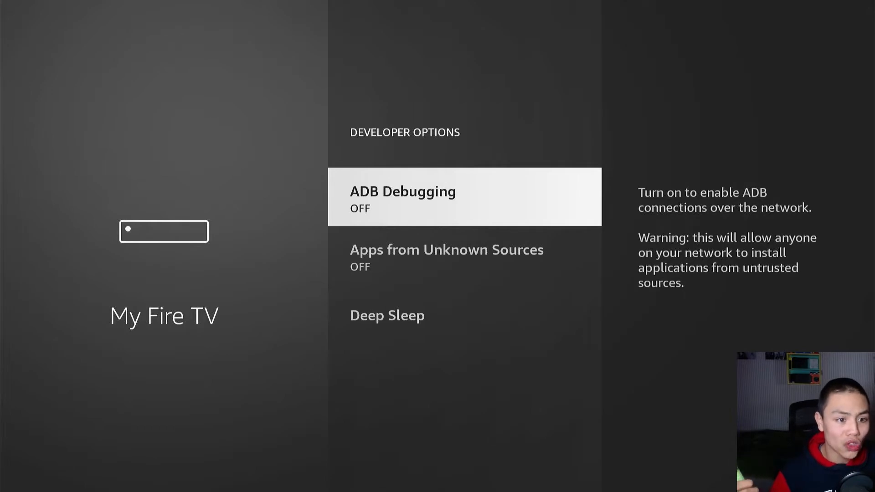
key("Return")
key("Down")
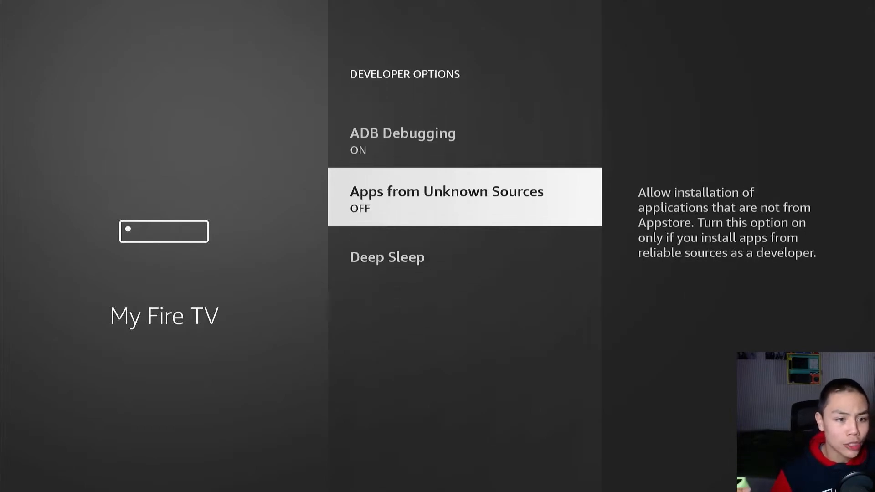
key("Return")
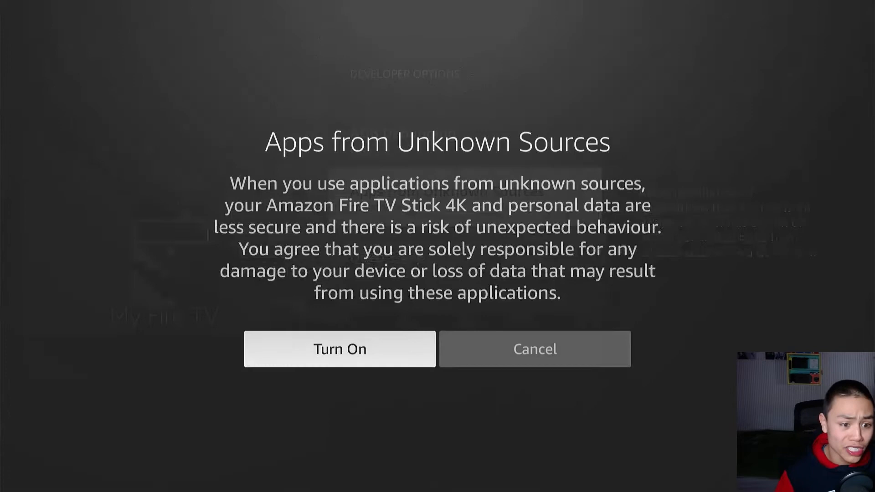
key("Return")
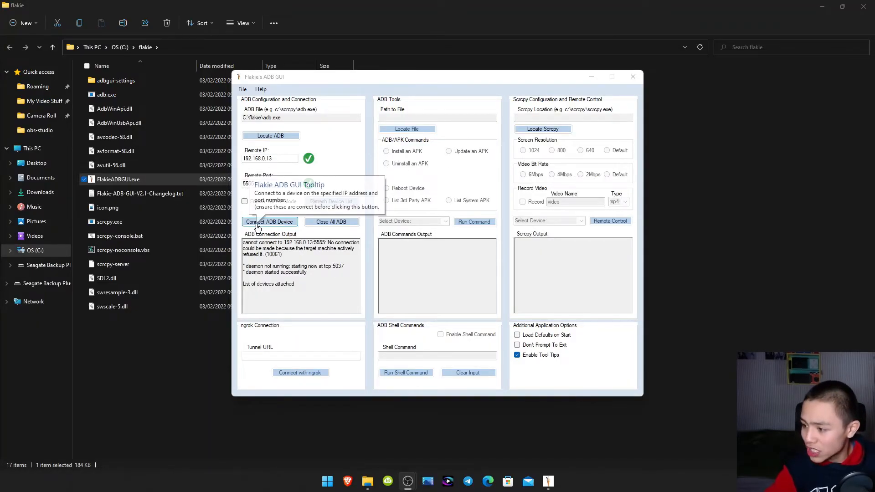
Connect ADB to the Fire Stick at 192.168.0.13:5555 so it lists as attached.
left_click(269, 222)
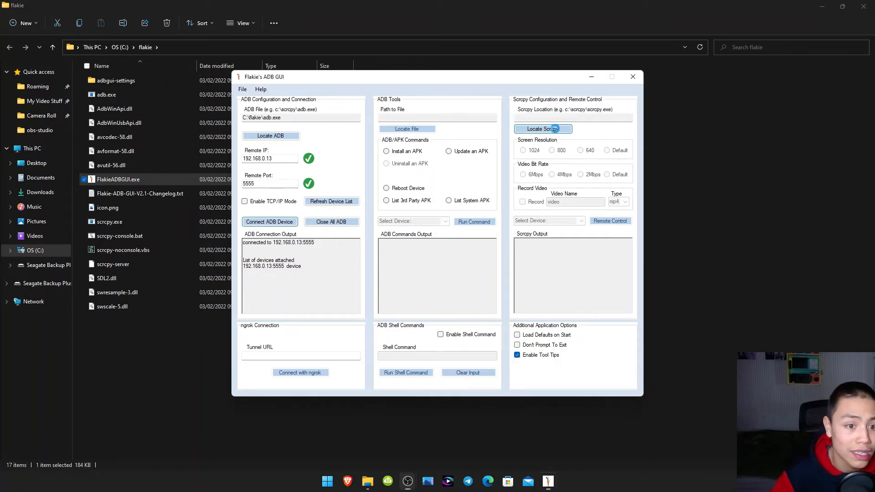
Set the scrcpy location to C:\flakie\scrcpy.exe via Locate Scrcpy.
left_click(559, 130)
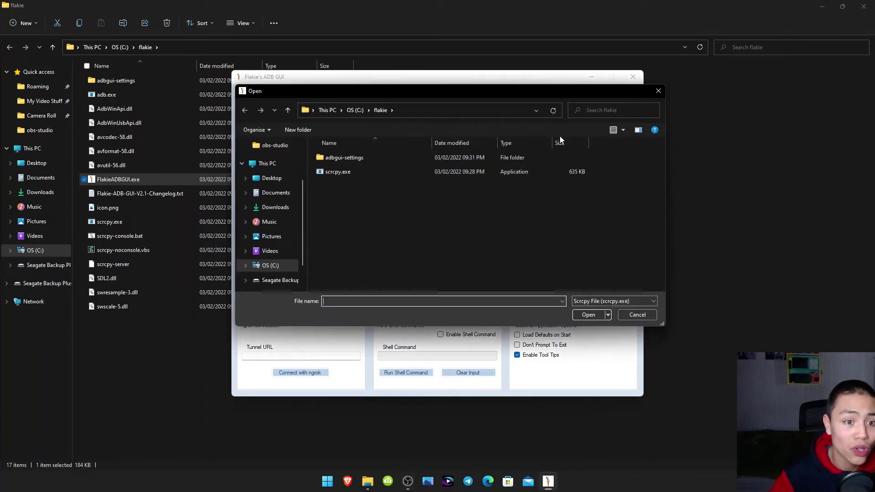
double_click(334, 175)
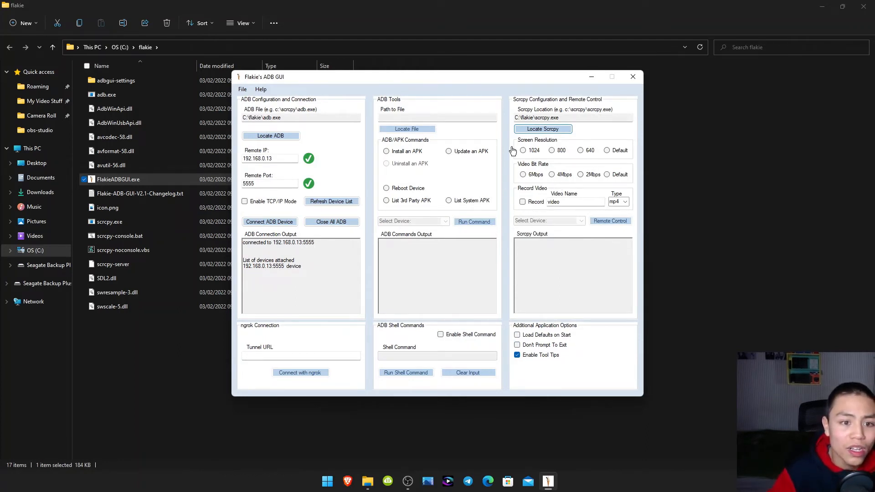
Start remote control of 192.168.0.13:5555 at default resolution, mirroring the Fire TV home screen.
left_click(607, 150)
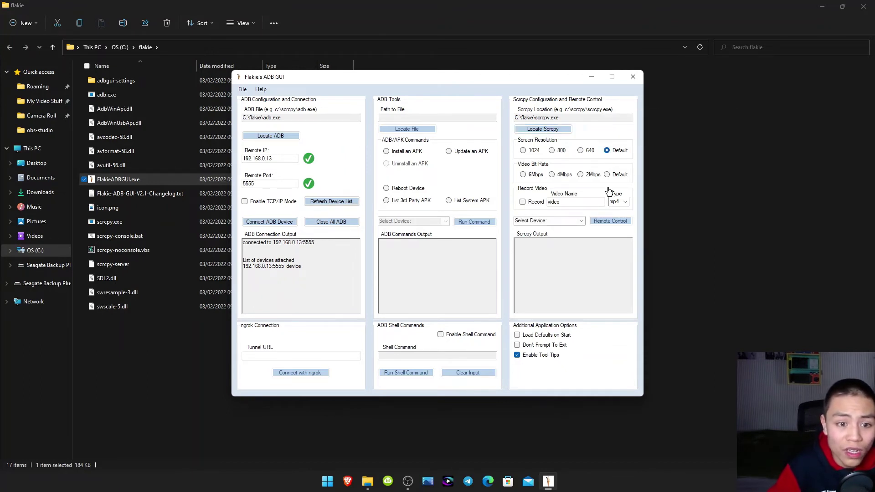
left_click(551, 221)
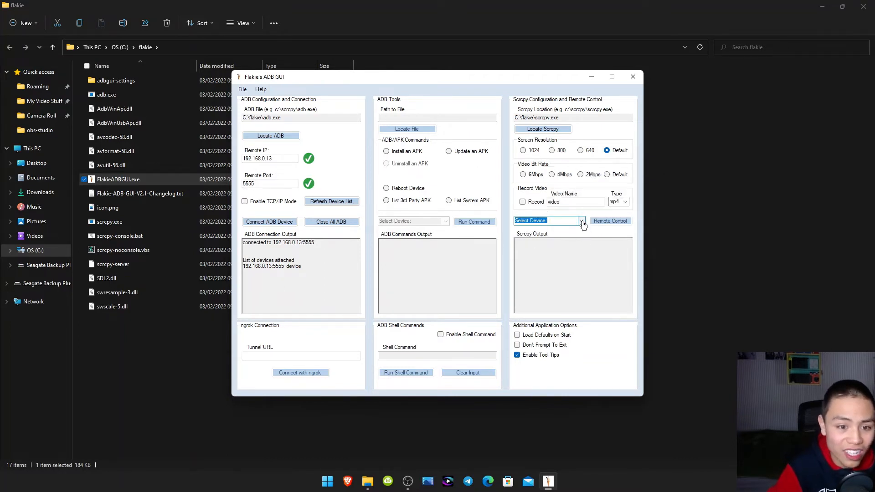
left_click(581, 221)
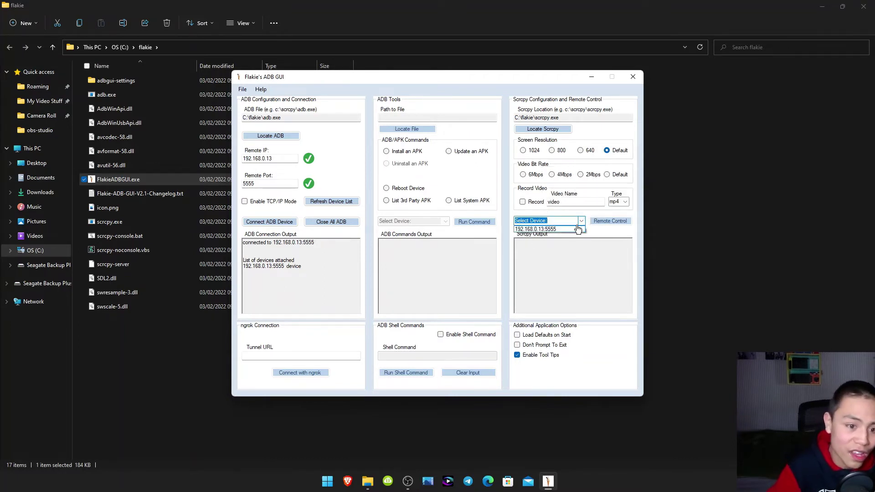
left_click(544, 229)
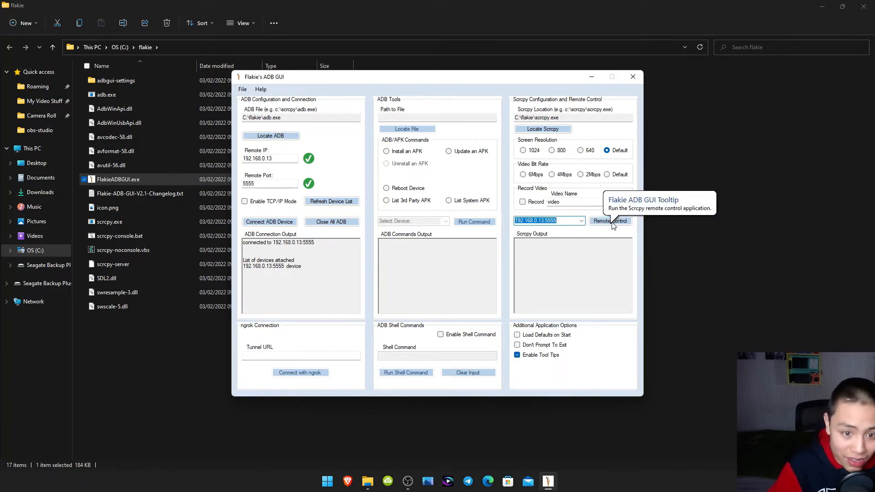
left_click(611, 221)
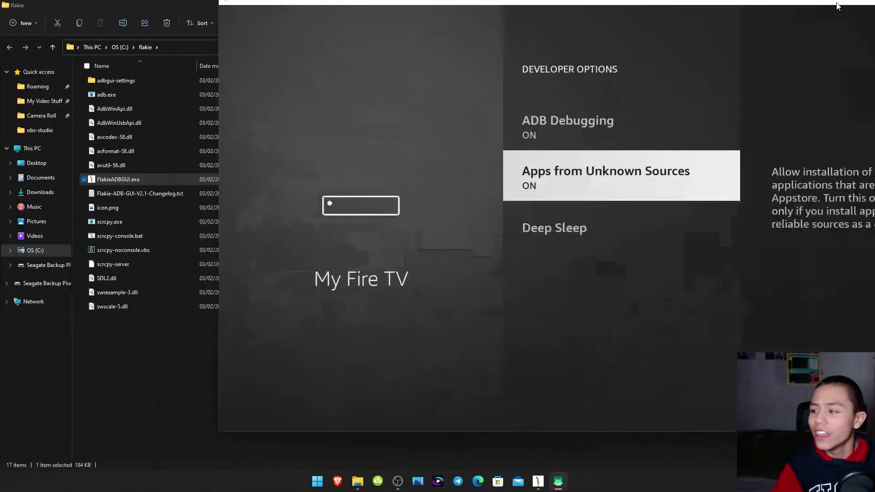
Reposition the mirror window and navigate Fire TV focus between Find, Home and the Guide tile.
left_click_drag(670, 51, 651, 22)
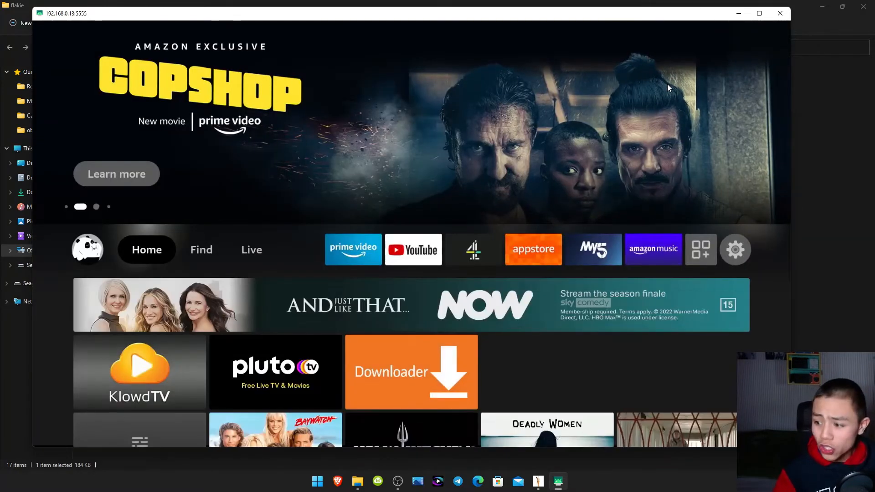
key("Right")
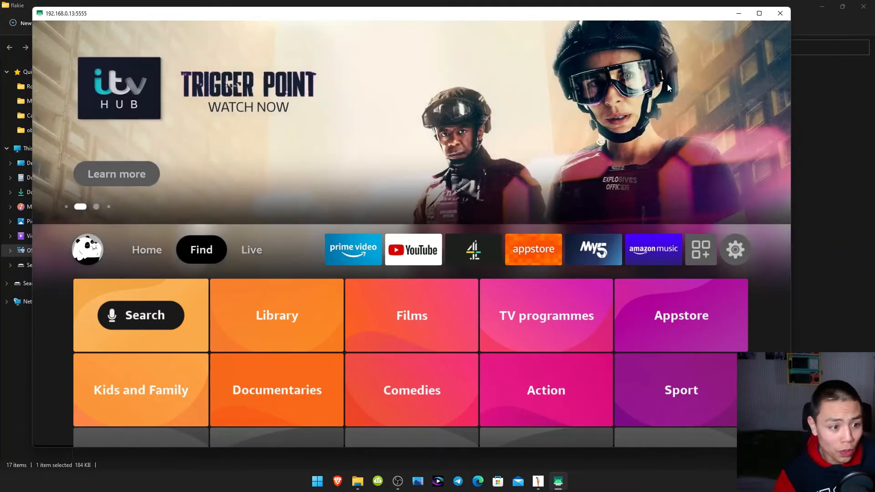
key("Left")
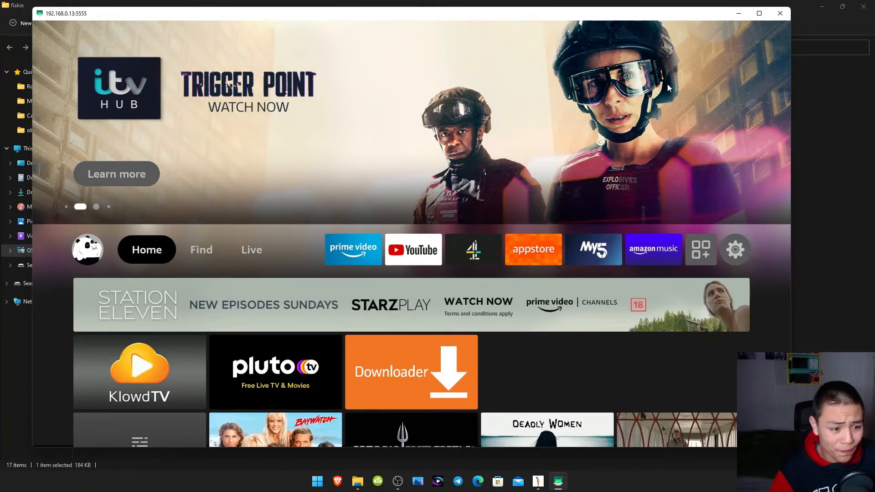
key("Down")
key("Down")
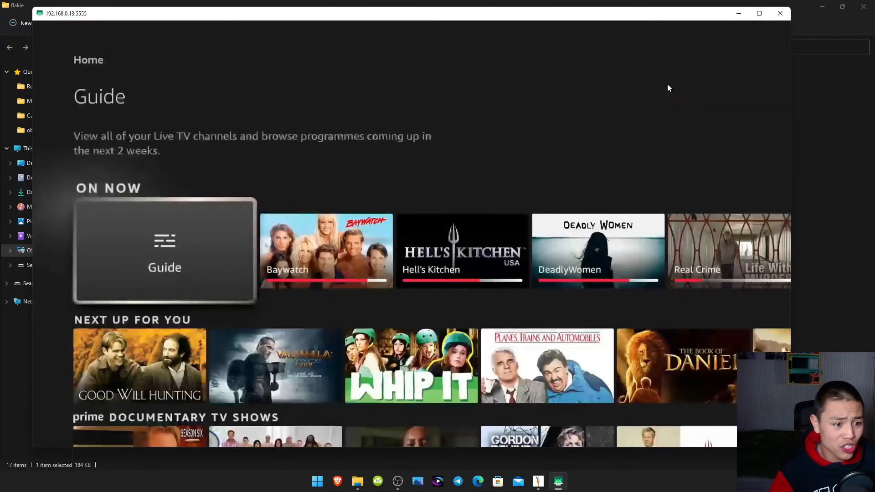
key("Down")
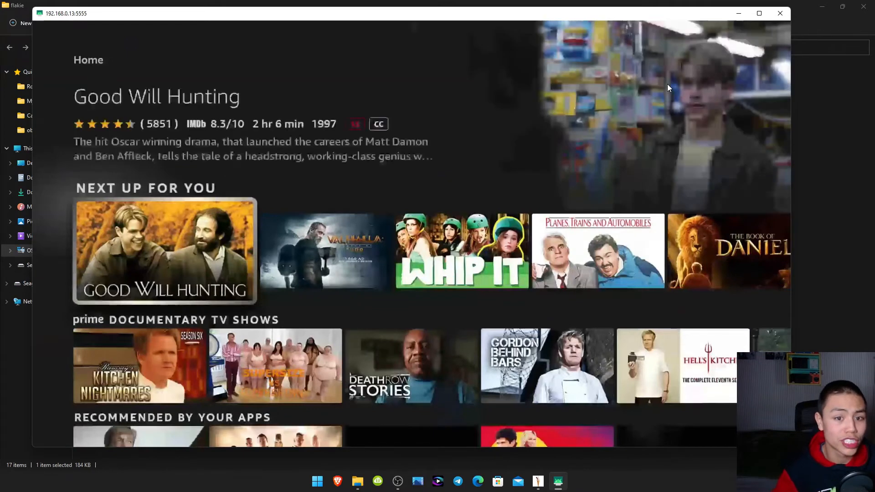
key("Up")
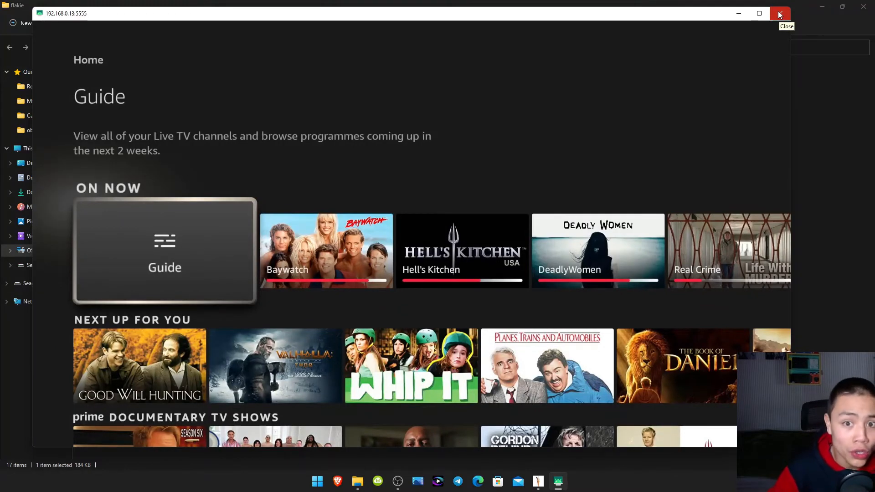
Close the mirror, choose 640 screen resolution and relaunch remote control at 640x360.
left_click(780, 14)
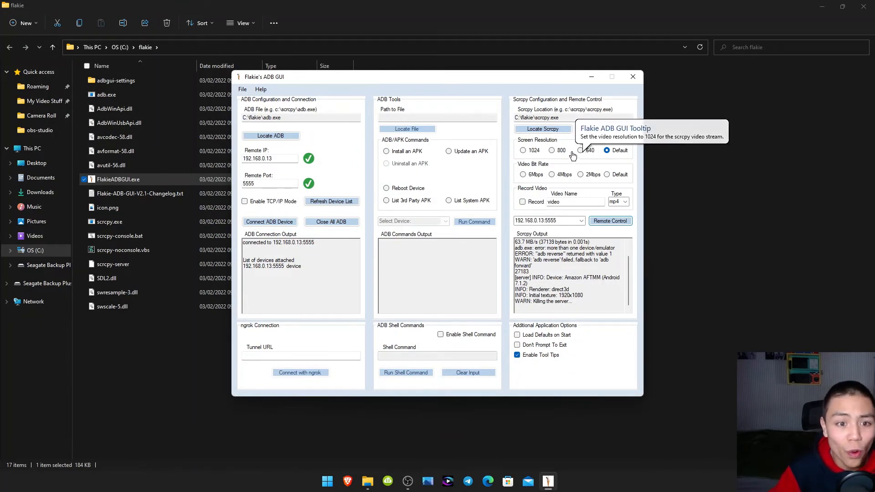
left_click(580, 150)
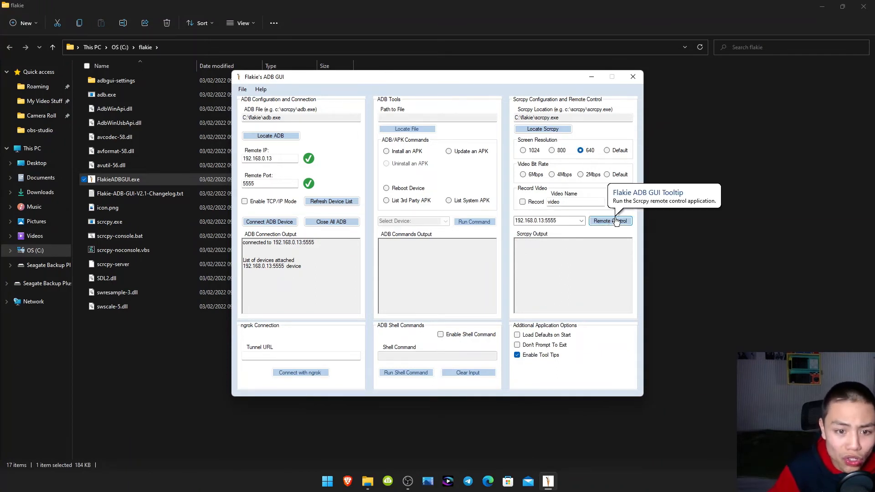
left_click(616, 220)
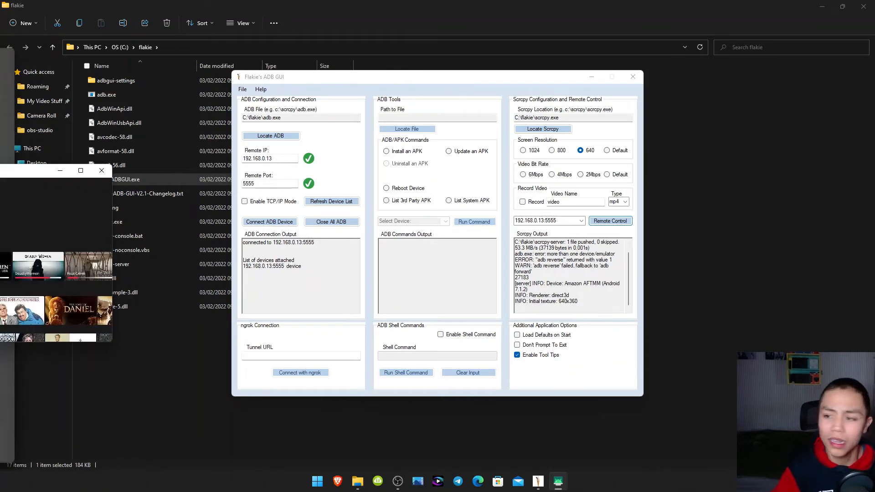
Centre and maximize the 640-resolution mirror, then move focus to recently used apps.
mouse_move(69, 151)
left_mouse_down()
mouse_move(460, 135)
mouse_move(256, 113)
left_mouse_up()
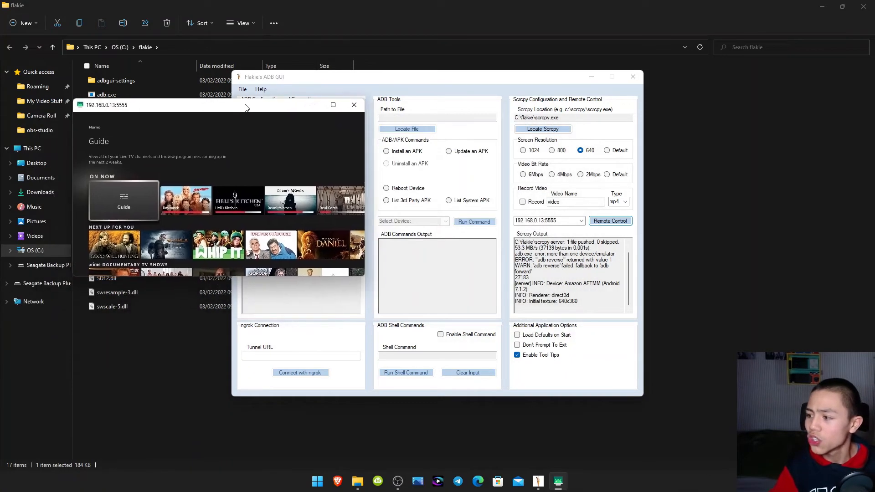
left_click(346, 112)
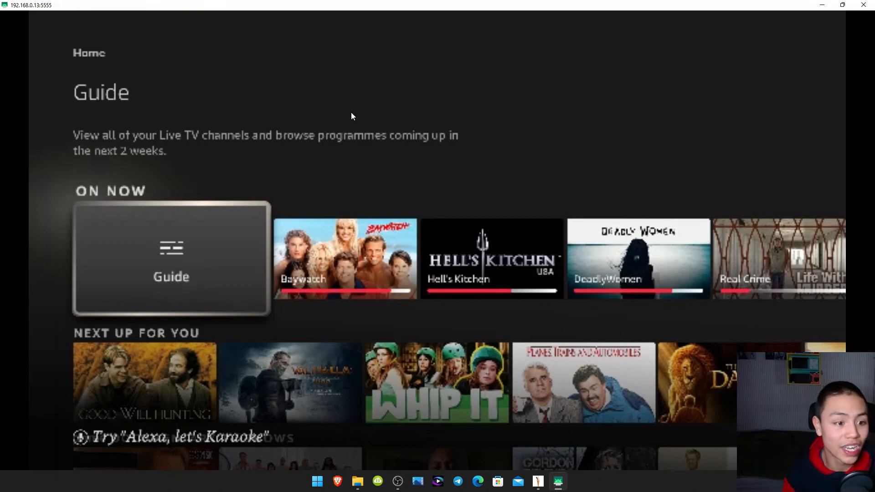
key("Up")
key("Up")
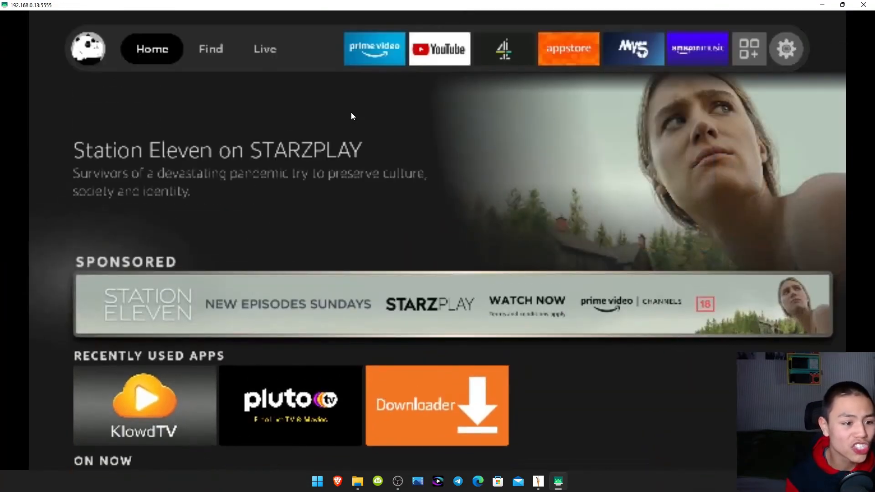
key("Down")
Browse across Pluto TV and Downloader, then move focus up to the Home menu.
key("Right")
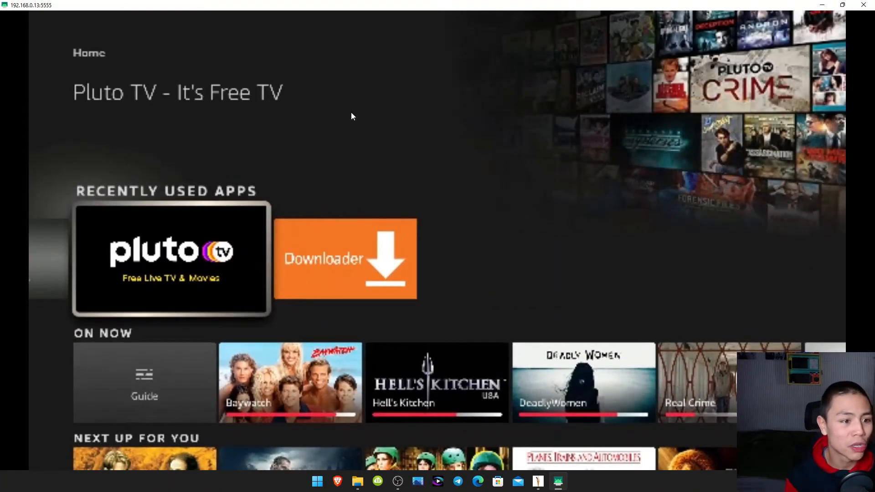
key("Right")
key("Left")
key("Up")
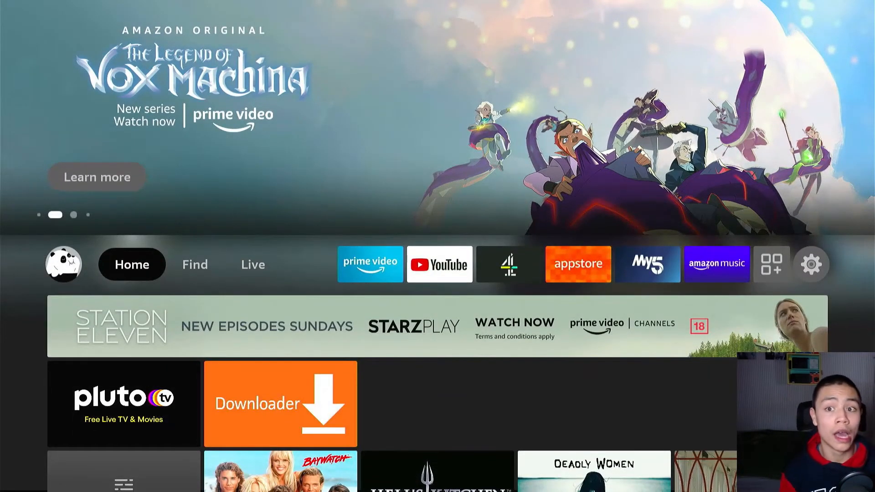
key("Down")
key("Down")
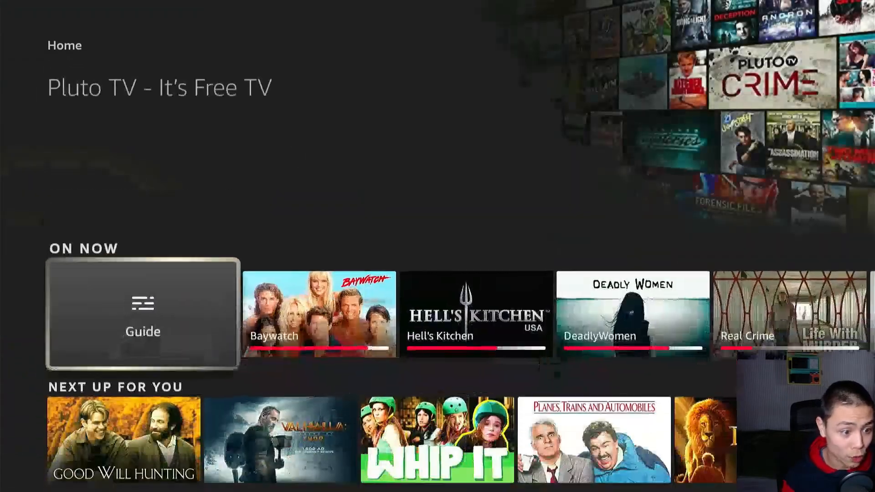
key("Up")
key("Up")
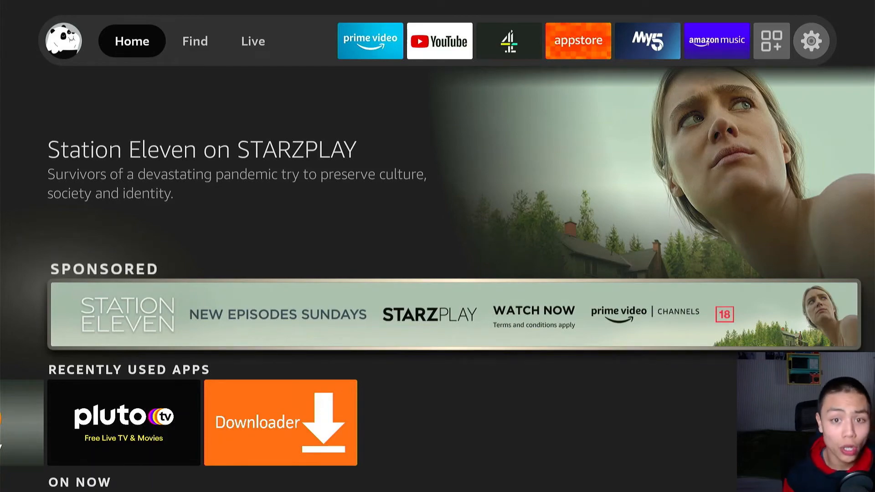
key("Up")
key("Right")
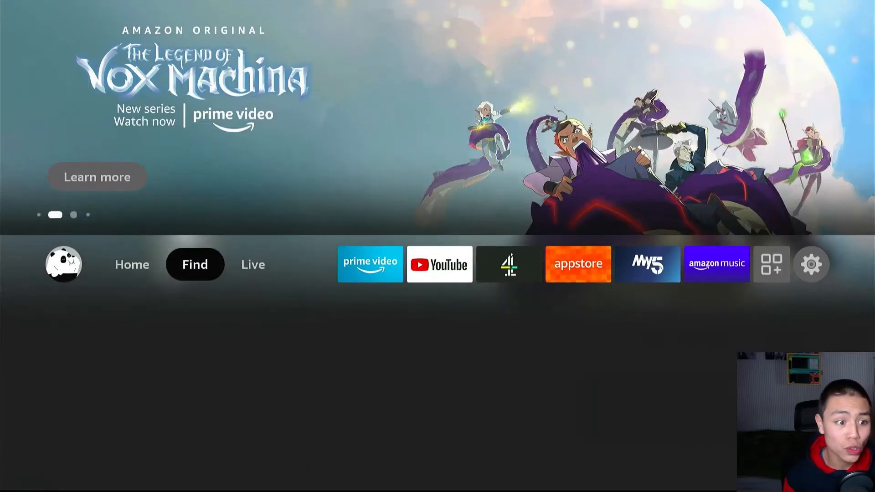
key("Right")
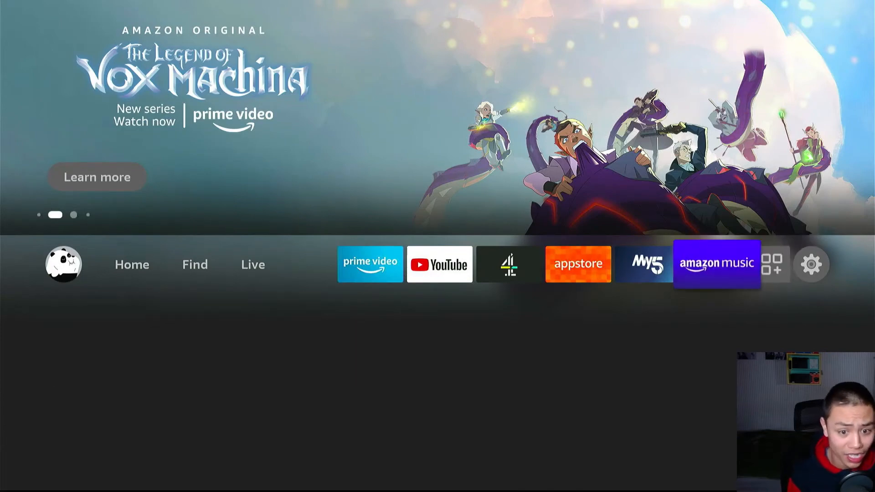
key("Left")
key("Down")
key("Down")
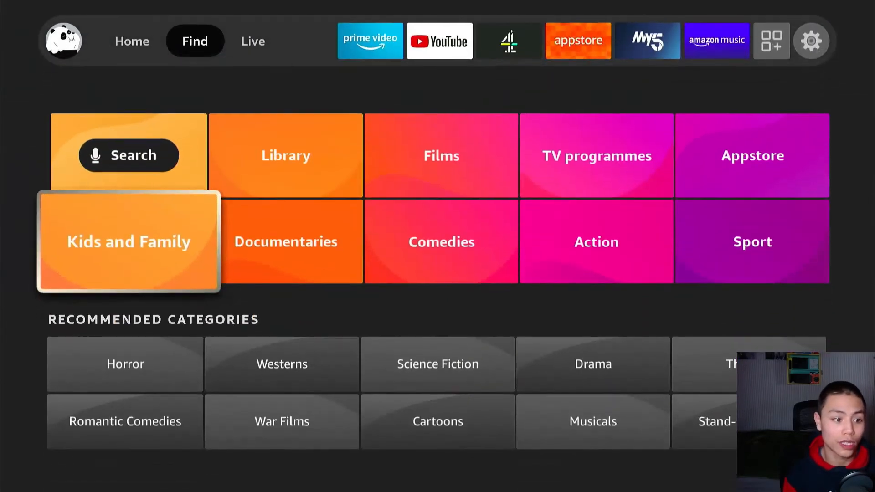
key("Up")
key("Up")
key("Left")
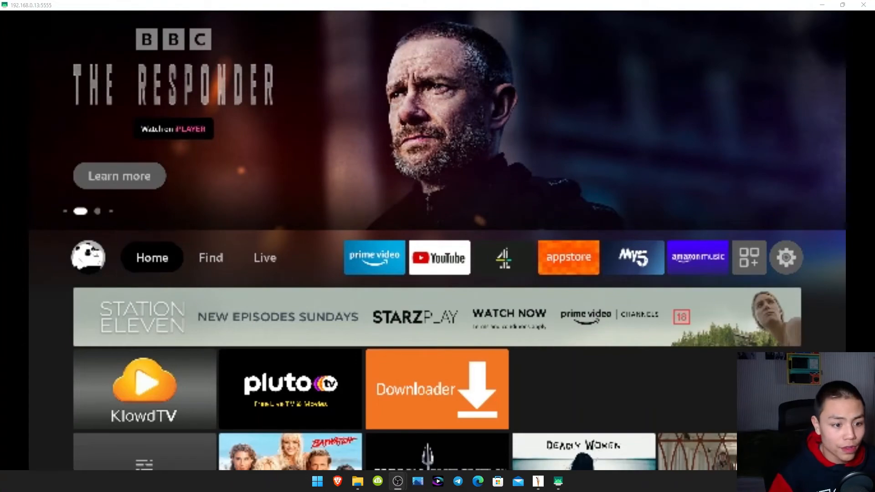
Move down to the Guide tile and browse right along On Now to Highway to Heaven.
key("Down")
key("Down")
key("Down")
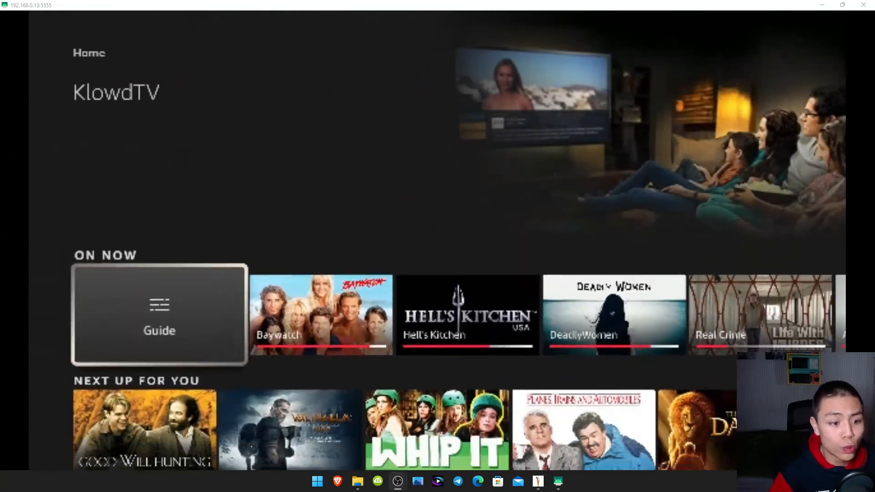
key("Right")
key("Right")
key("Right")
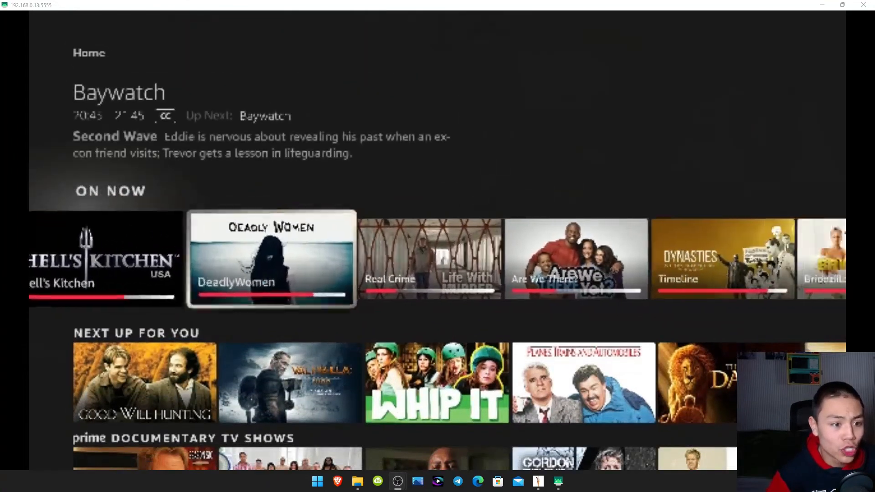
key("Right")
key("Right")
key("Right")
key("Right")
key("Right")
key("Right")
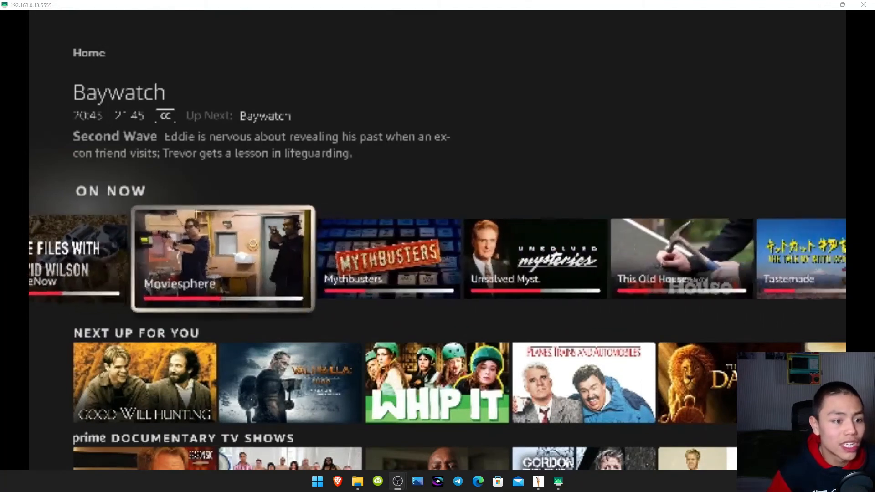
key("Right")
key("Right")
key("Right")
key("Right")
key("Right")
key("Right")
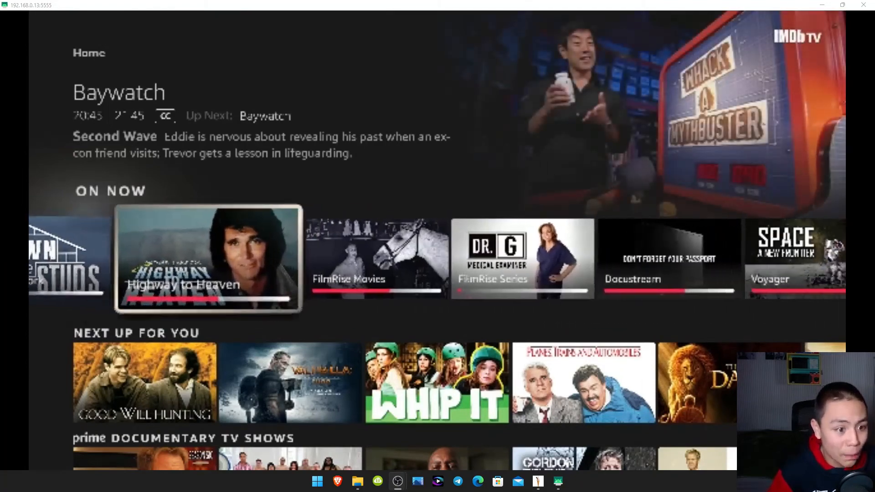
key("Right")
key("Right")
Browse back left along the On Now row and move up to the Station Eleven hero banner.
key("Left")
key("Left")
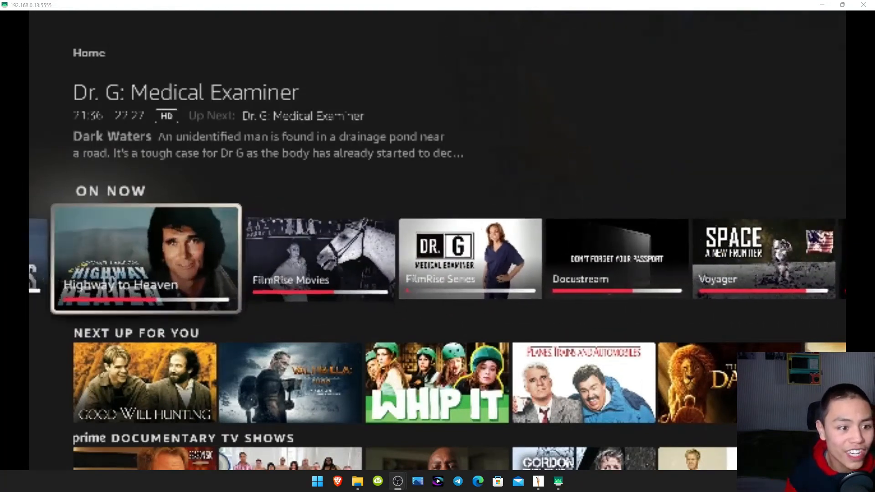
key("Left")
key("Left")
key("Left")
key("Left")
key("Left")
key("Left")
key("Left")
key("Left")
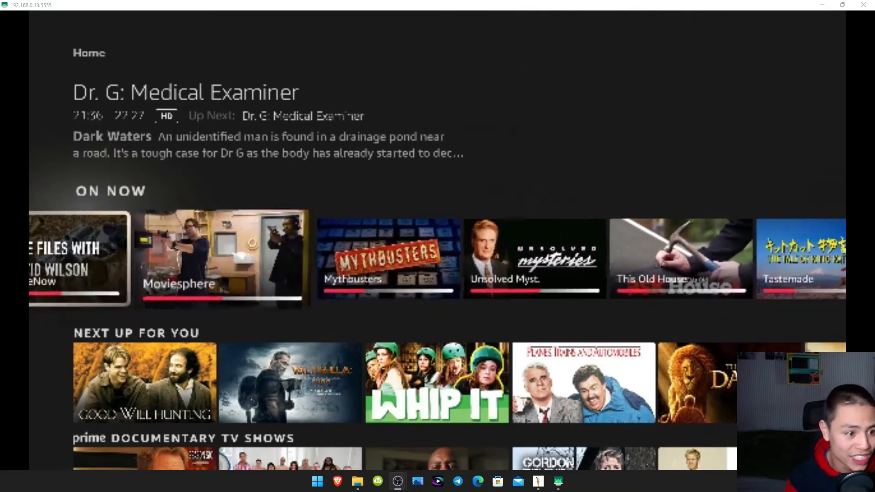
key("Left")
key("Left")
key("Left")
key("Left")
key("Left")
key("Left")
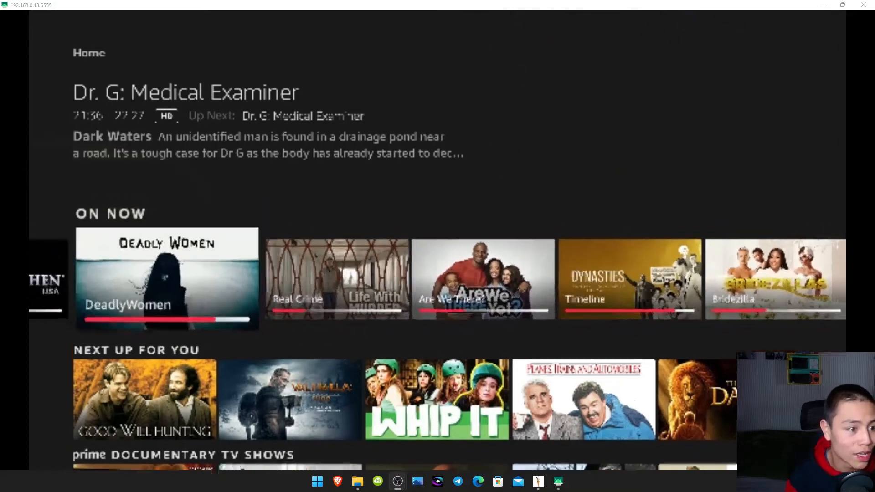
key("Up")
key("Up")
key("Up")
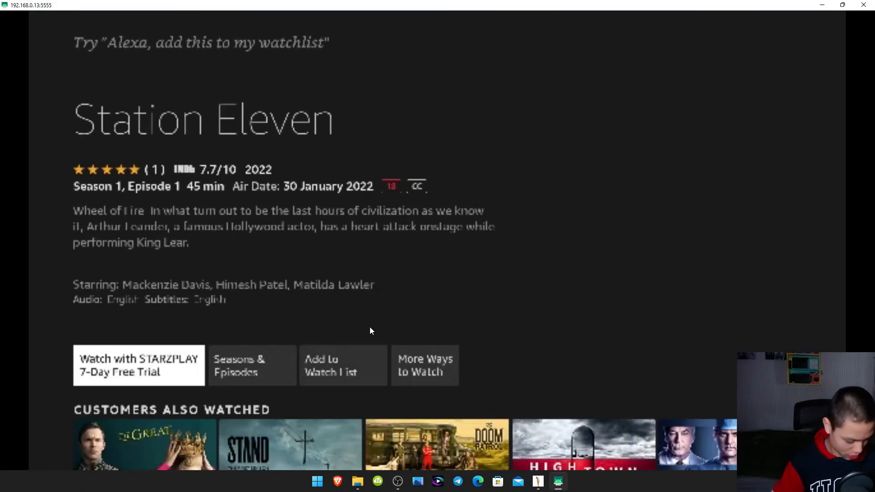
Move down from Station Eleven's details into the cast rows and Himesh Patel's films.
key("Down")
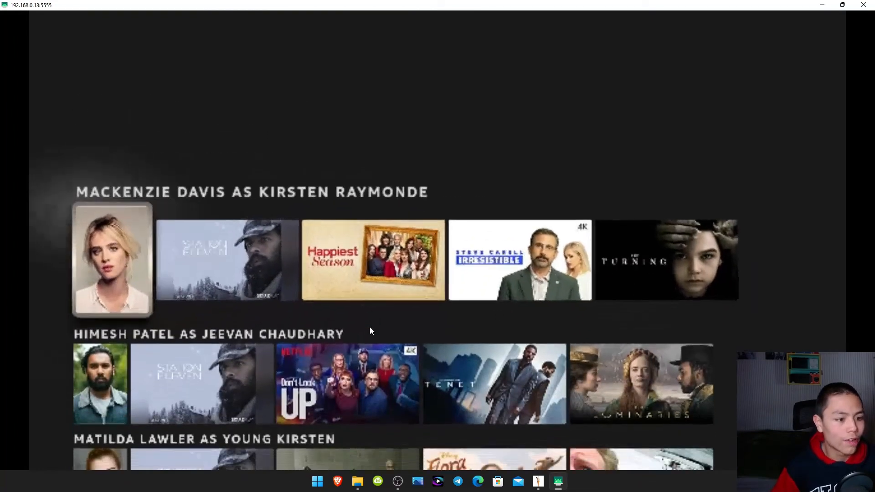
key("Up")
key("Down")
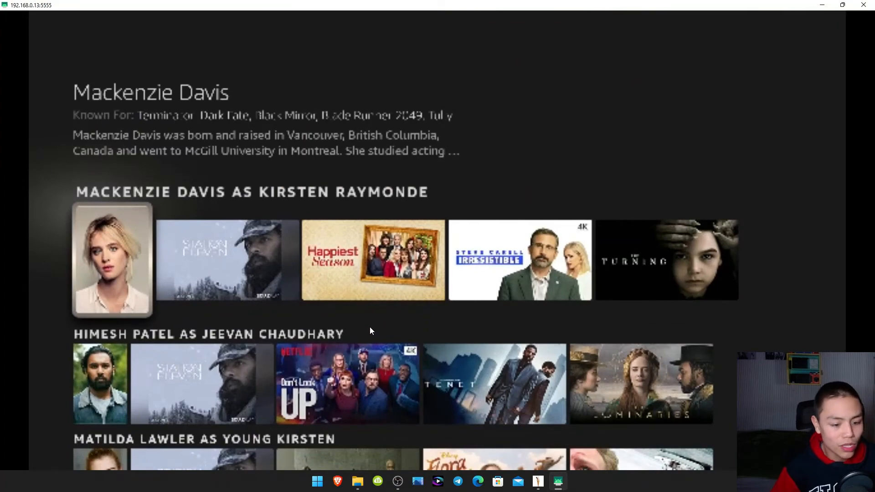
key("Right")
key("Down")
key("Right")
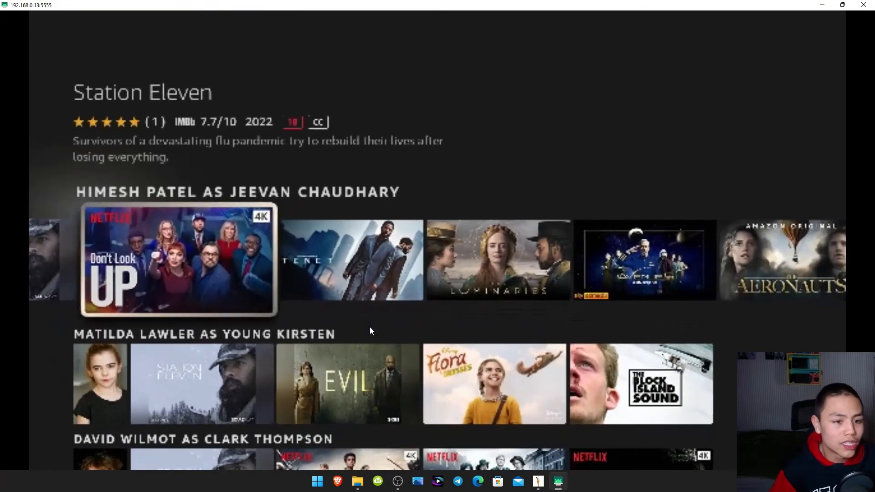
Browse along Himesh Patel's films, down to David Wilmot's row, and back out of Rebellion's details.
key("Right")
key("Right")
key("Right")
key("Right")
key("Right")
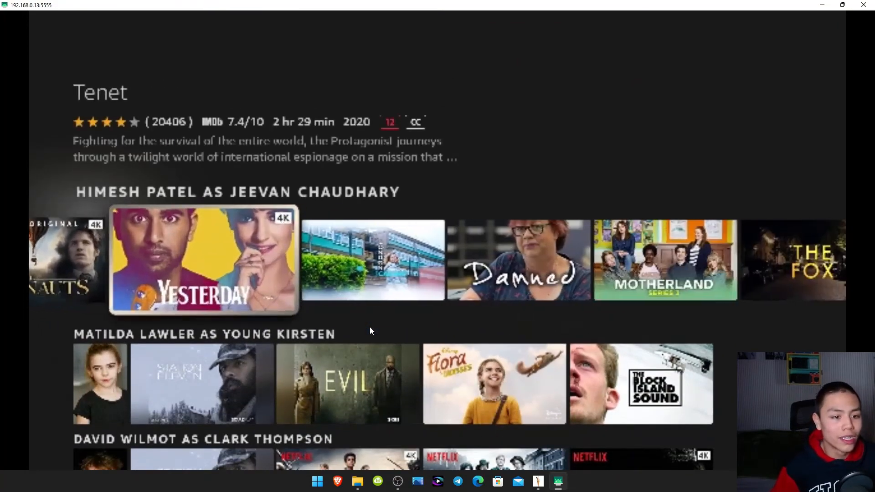
key("Right")
key("Right")
key("Right")
key("Right")
key("Right")
key("Down")
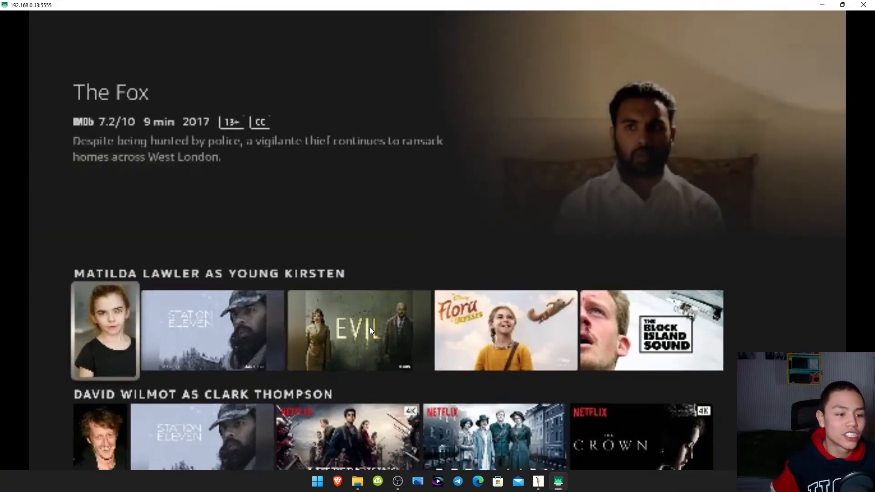
key("Down")
key("Right")
key("Right")
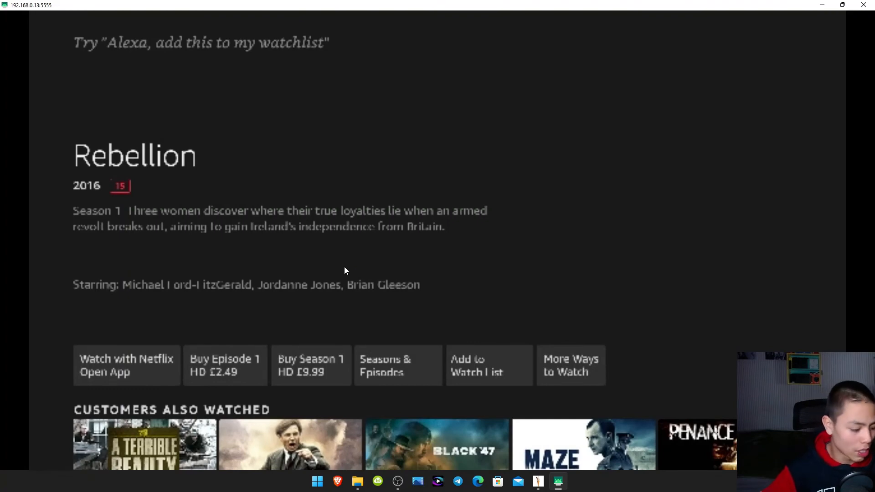
key("Escape")
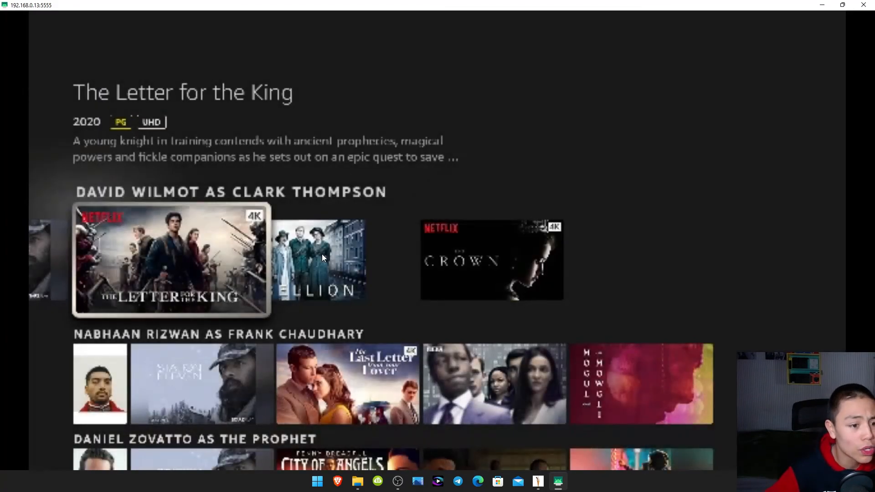
Back out to Home, open Search under Find and enter Downloader, removing the mistyped letter.
key("Escape")
key("Escape")
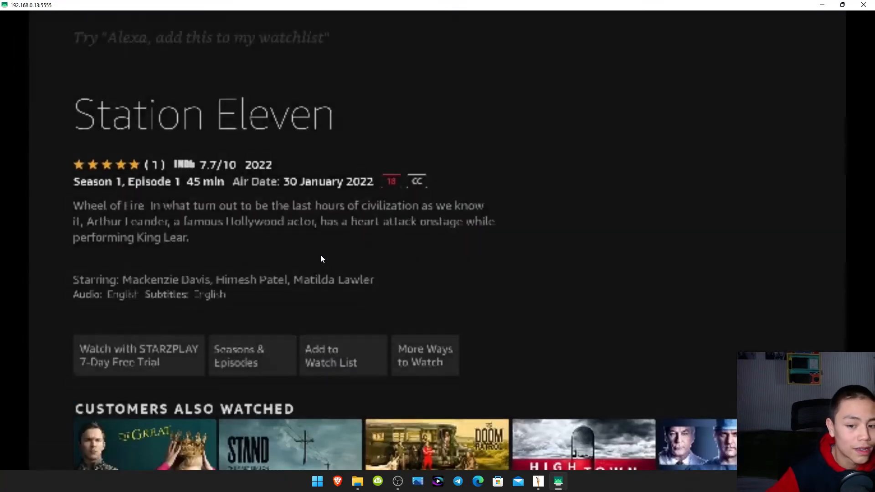
key("Escape")
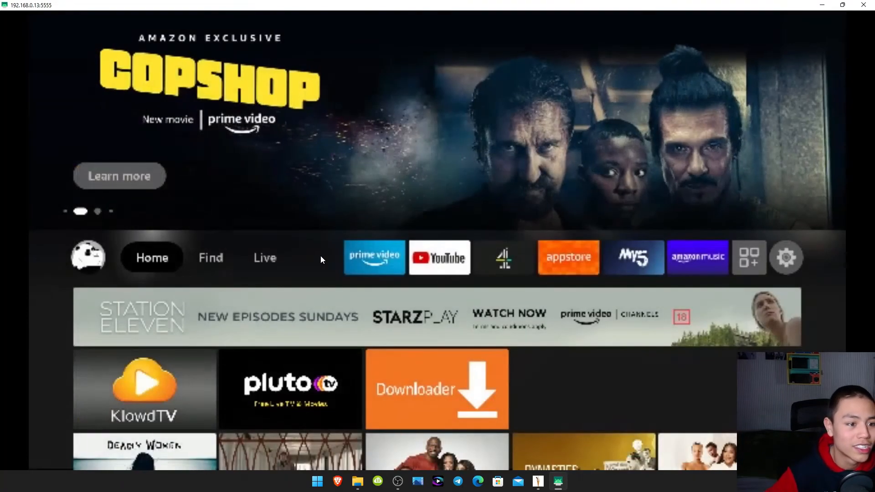
key("Right")
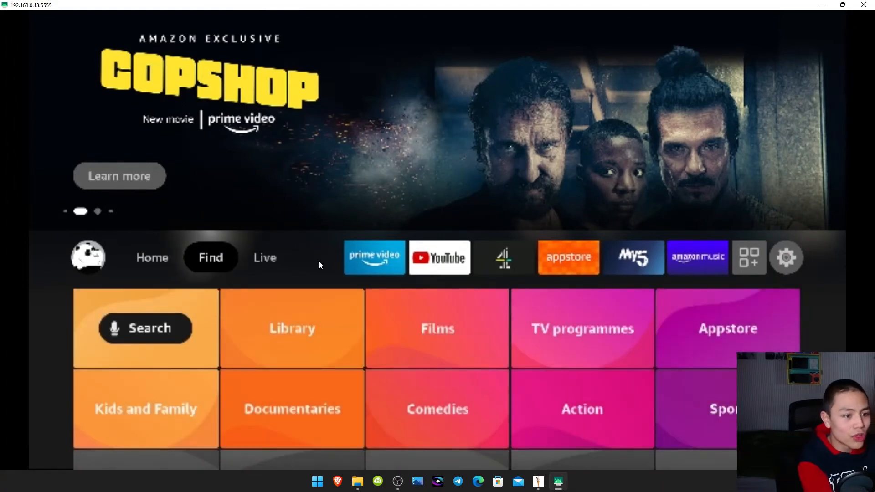
key("Down")
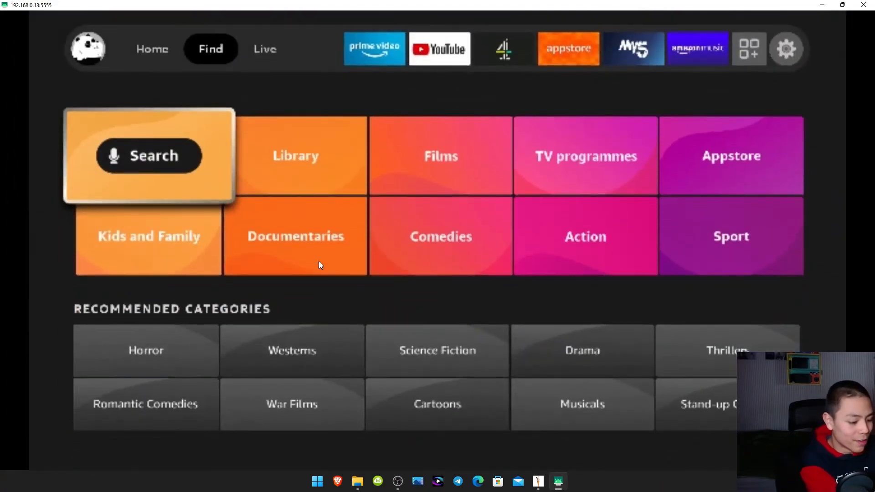
key("Return")
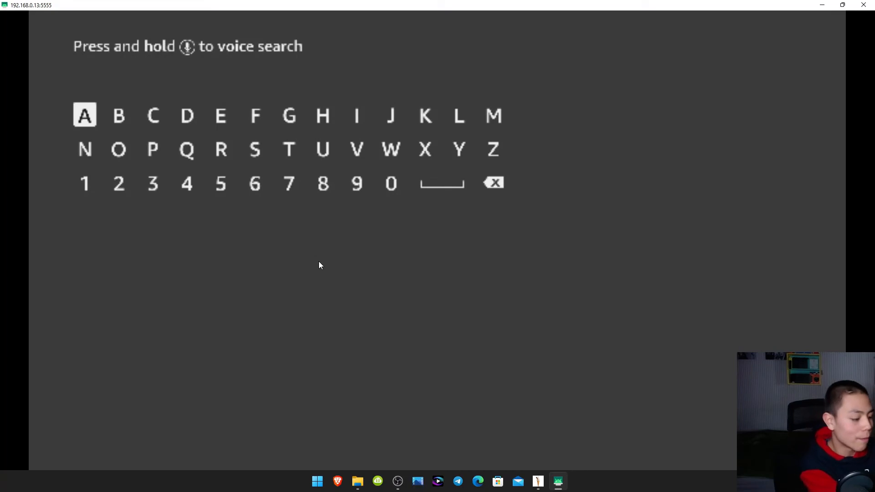
type("Do")
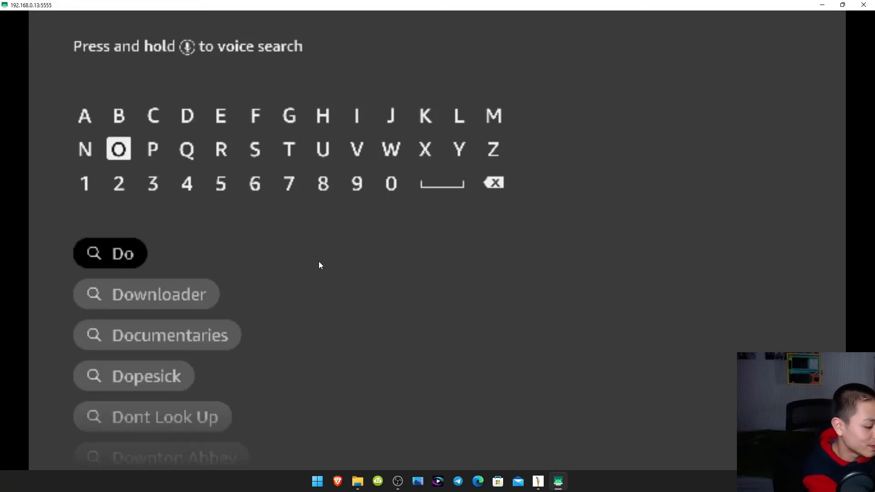
type("wnlos")
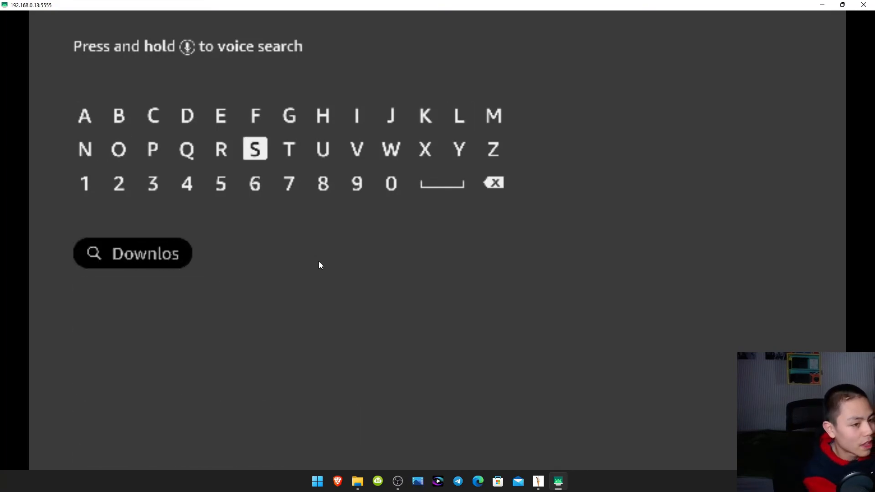
key("BackSpace")
type("ad")
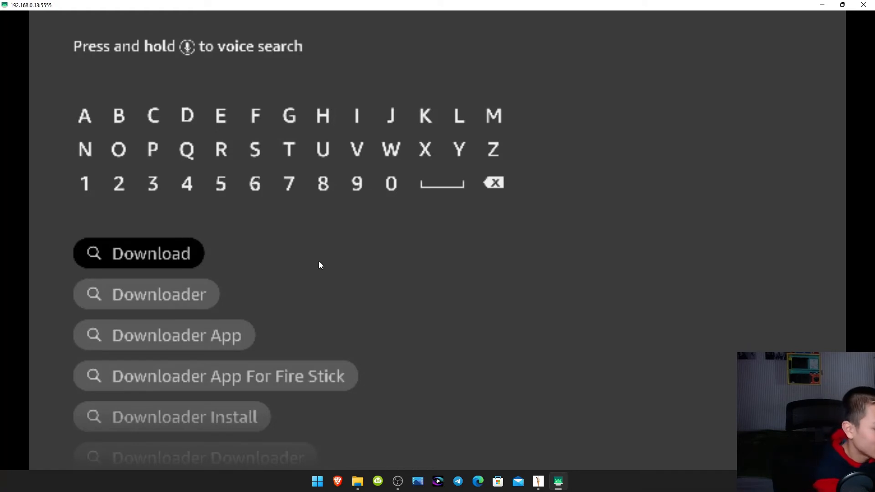
type("er")
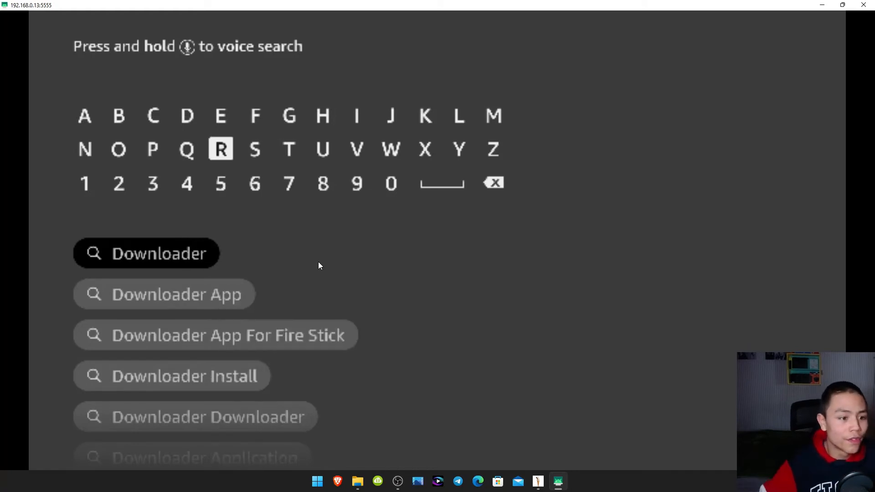
Launch Downloader from the search results and submit 'streaming wizardd' in its URL field.
left_click(172, 255)
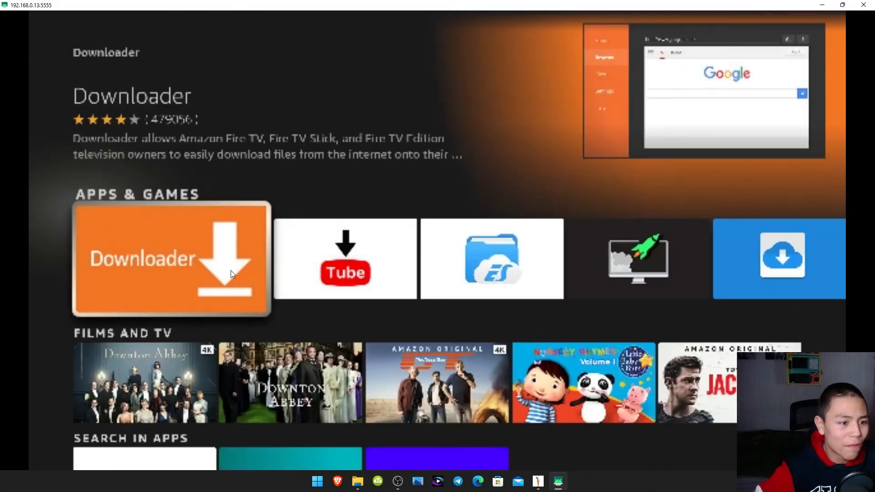
left_click(171, 260)
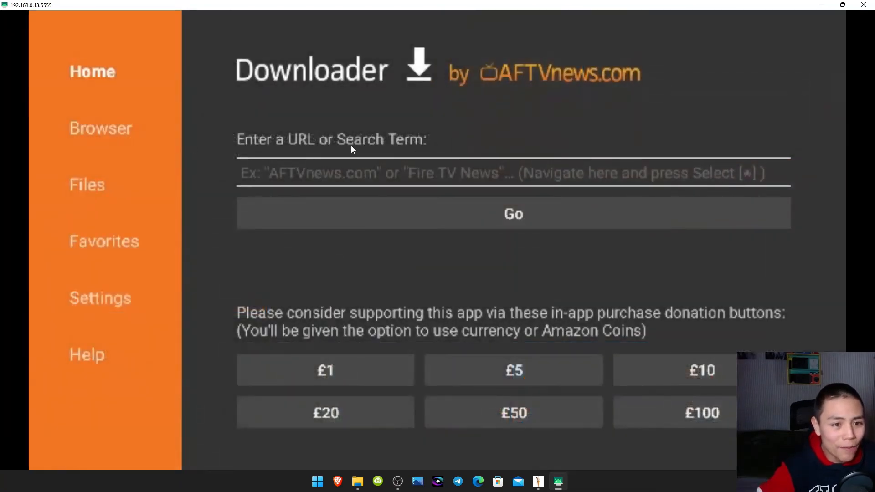
left_click(404, 175)
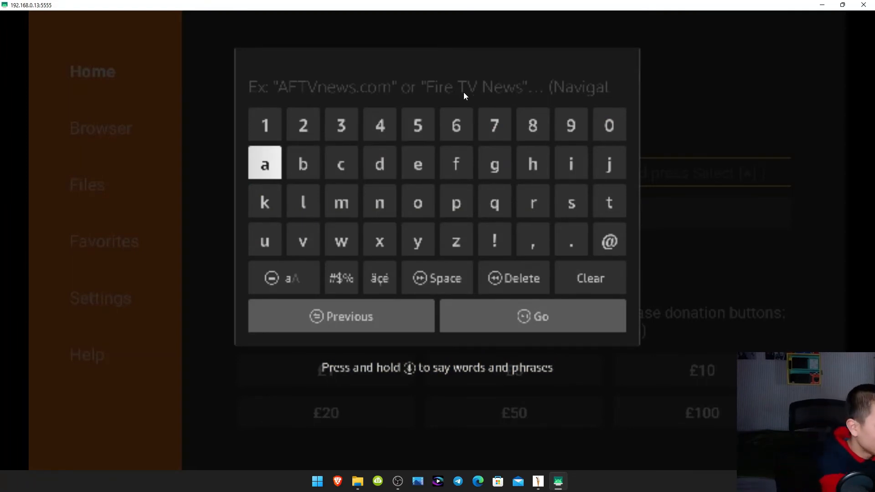
type("strea")
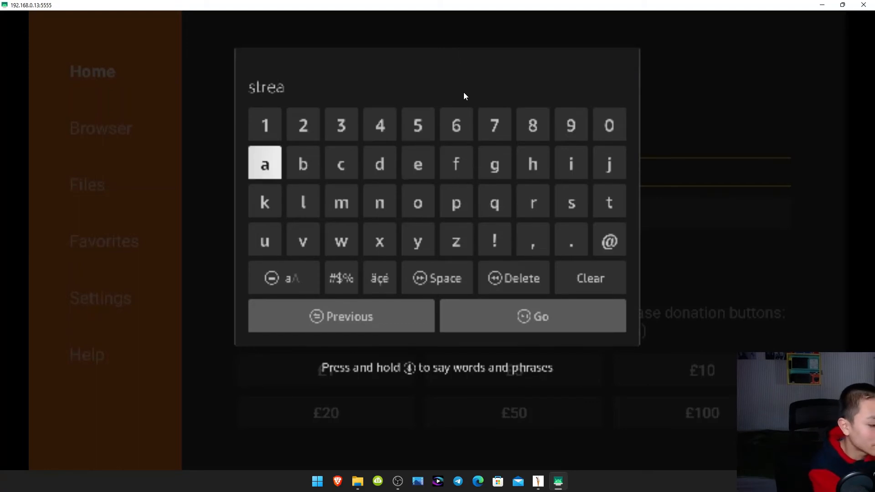
type("ming")
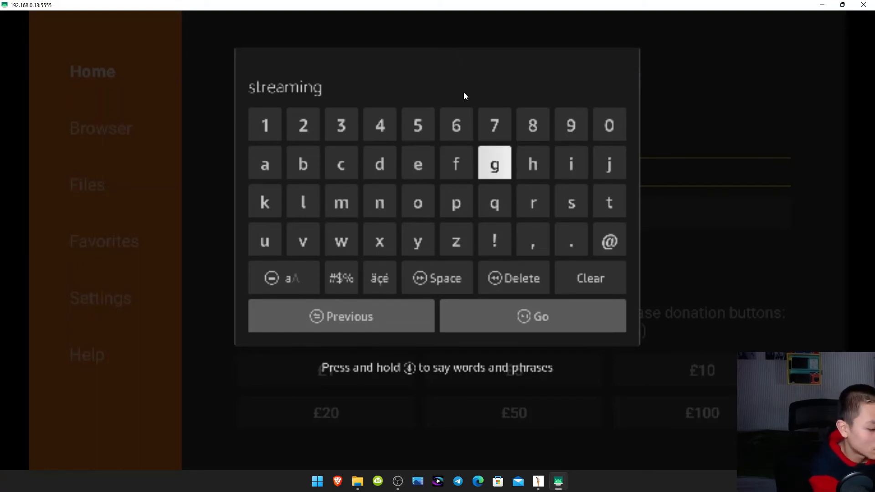
type(" wizard")
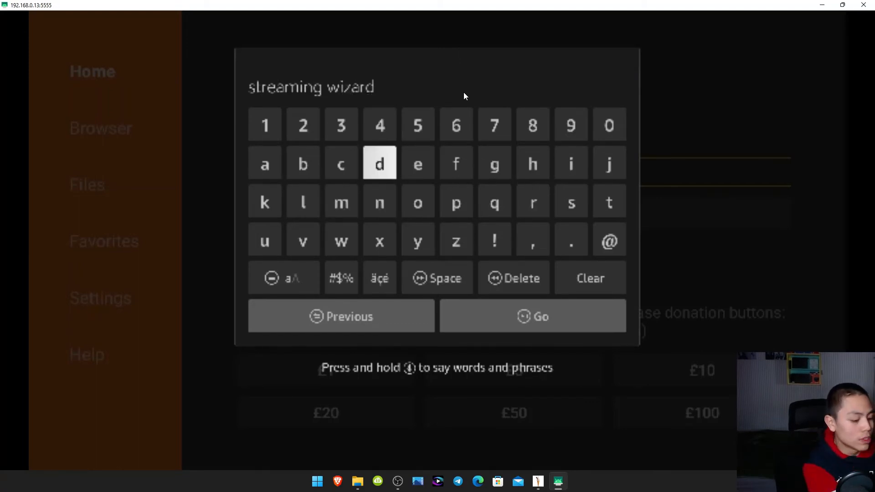
type("d")
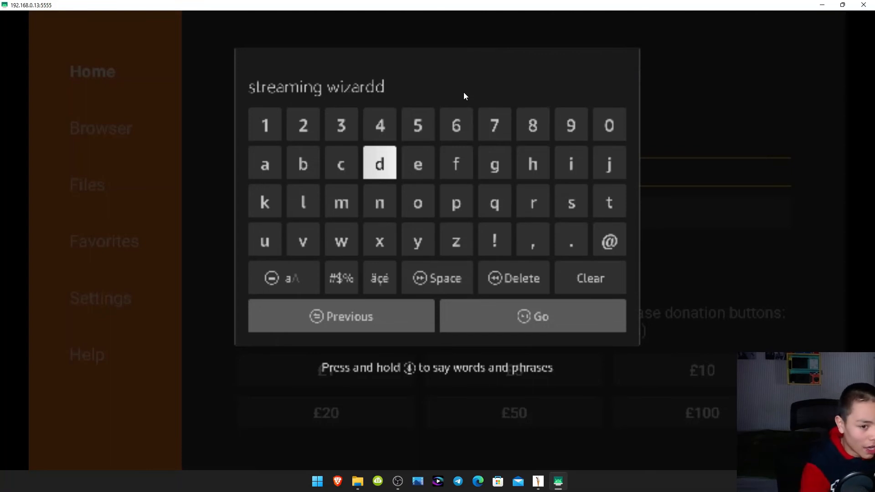
left_click(511, 315)
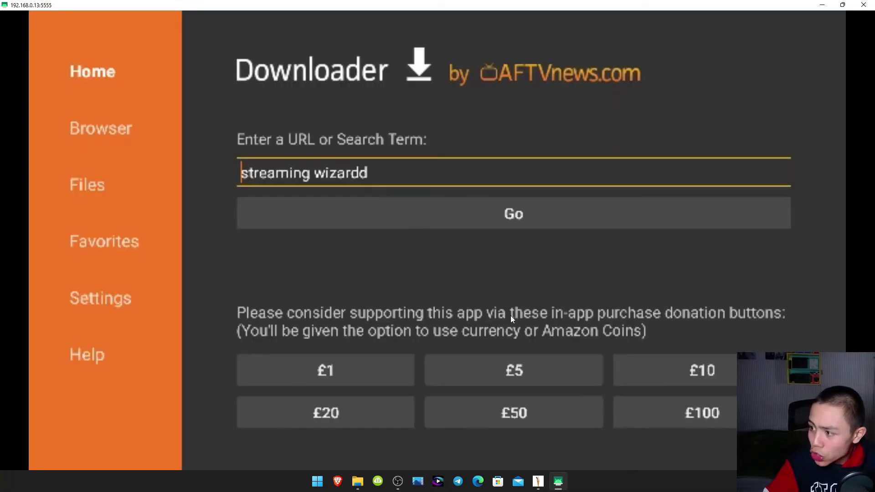
Load the 'streaming wizardd' results, browse Favorites, Files and Browser, then return to Downloader Home.
left_click(506, 213)
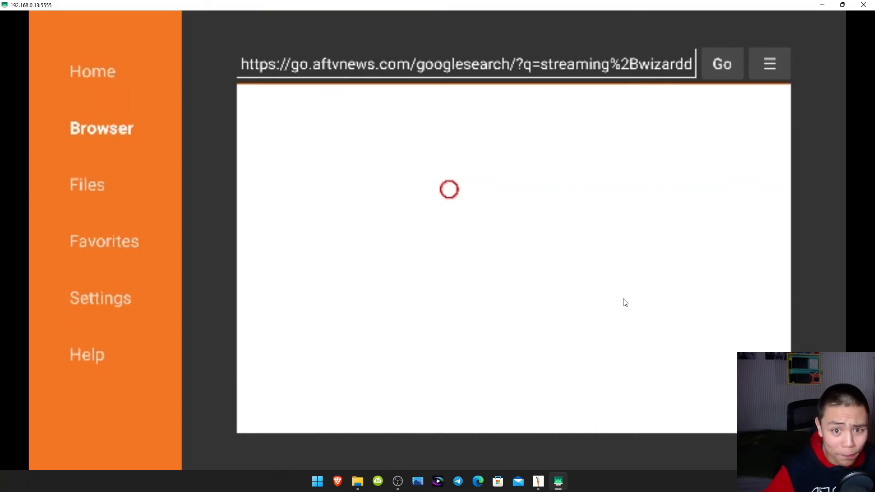
scroll(557, 311, "down", 3)
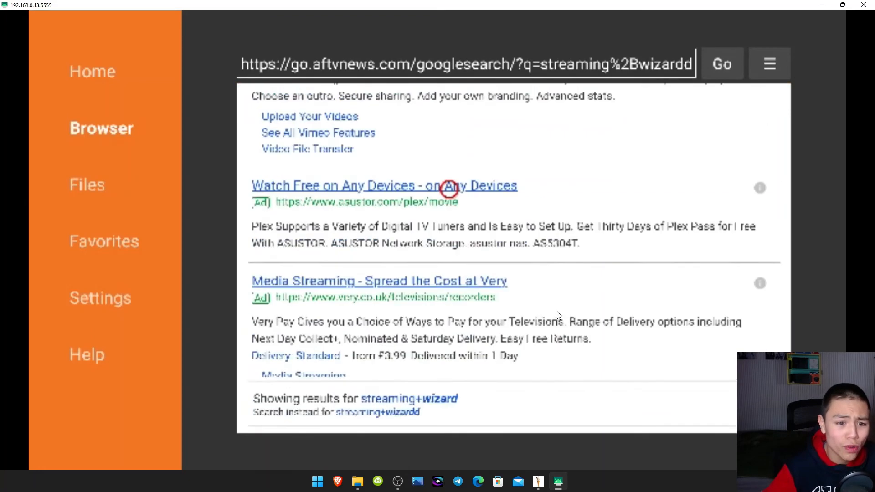
scroll(557, 311, "down", 3)
scroll(557, 314, "down", 3)
scroll(558, 314, "down", 3)
scroll(557, 315, "down", 3)
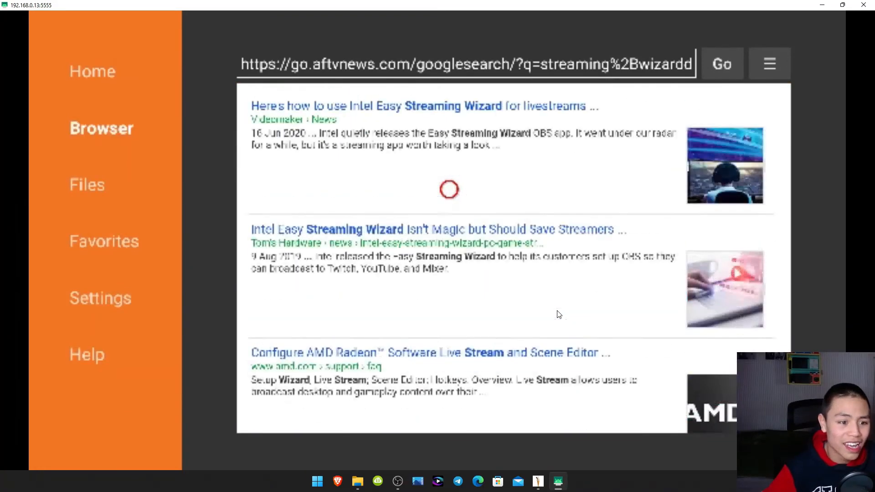
scroll(557, 314, "down", 3)
scroll(557, 308, "up", 4)
scroll(568, 287, "up", 4)
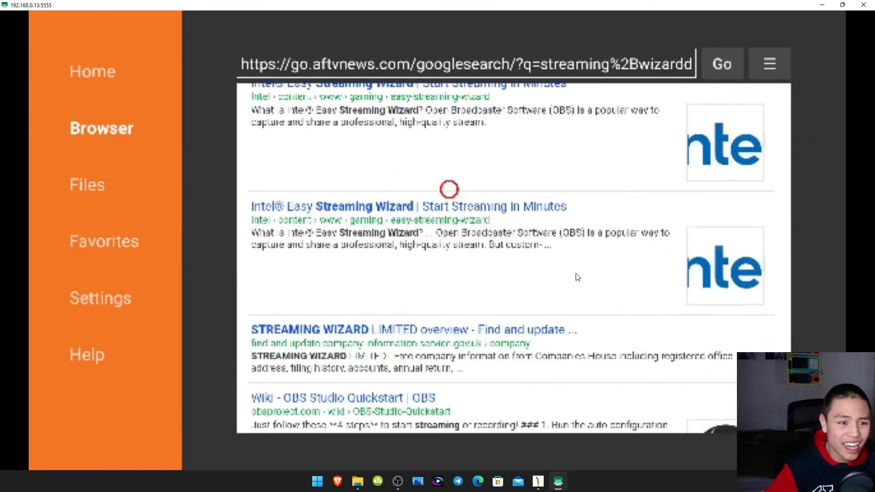
scroll(576, 277, "up", 4)
scroll(577, 277, "up", 4)
scroll(452, 205, "up", 3)
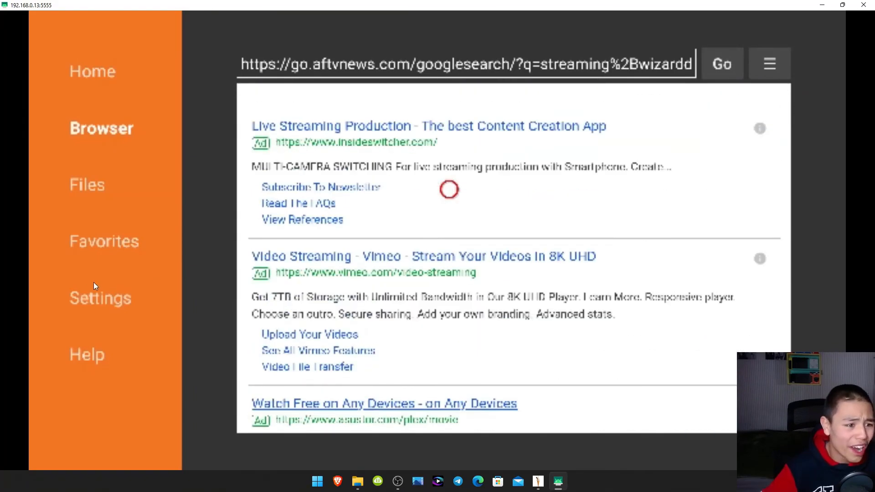
left_click(108, 254)
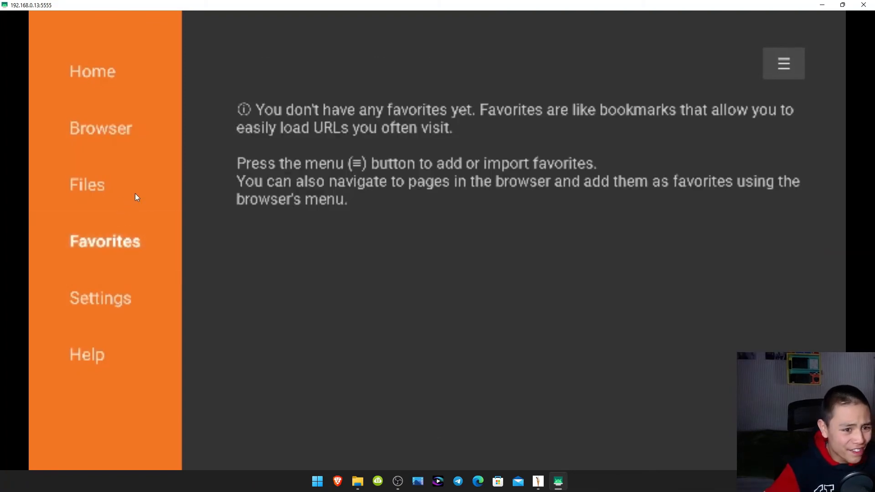
left_click(86, 185)
left_click(101, 128)
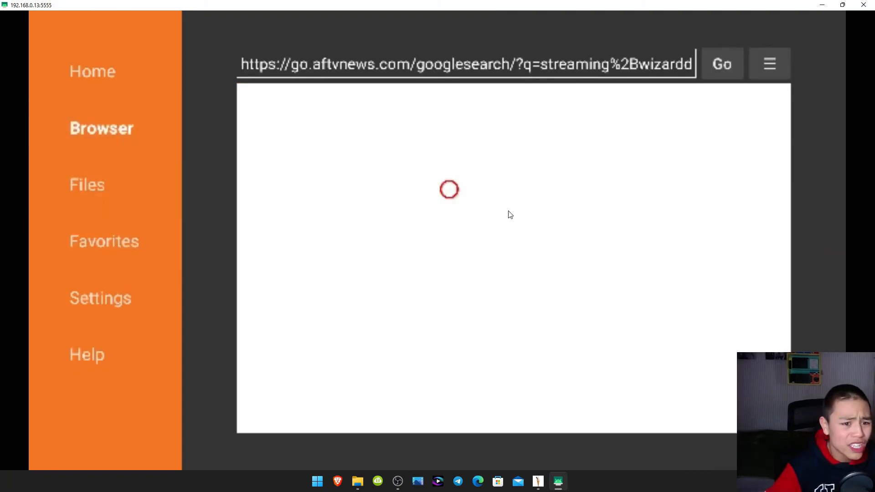
scroll(474, 201, "down", 1)
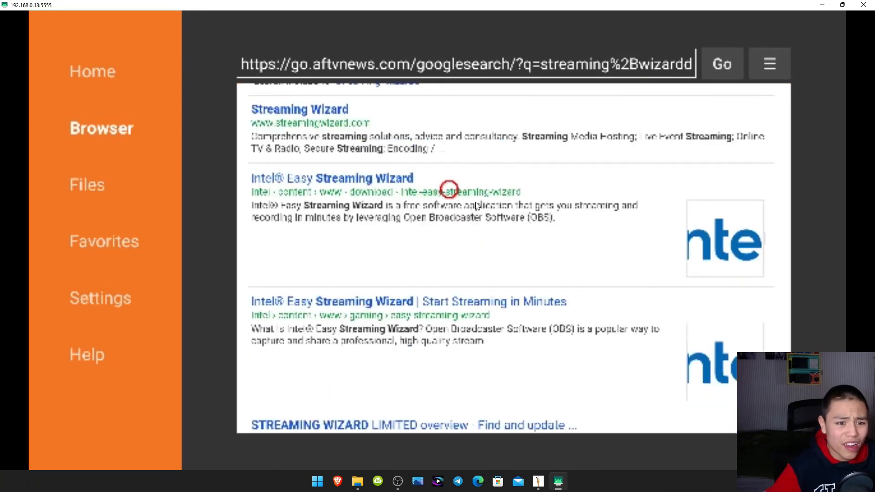
scroll(475, 201, "down", 3)
scroll(475, 201, "down", 3)
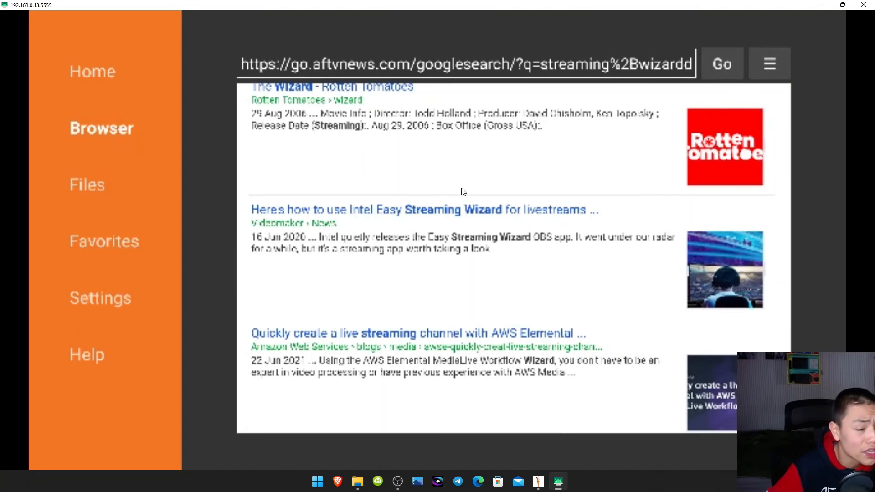
left_click(124, 77)
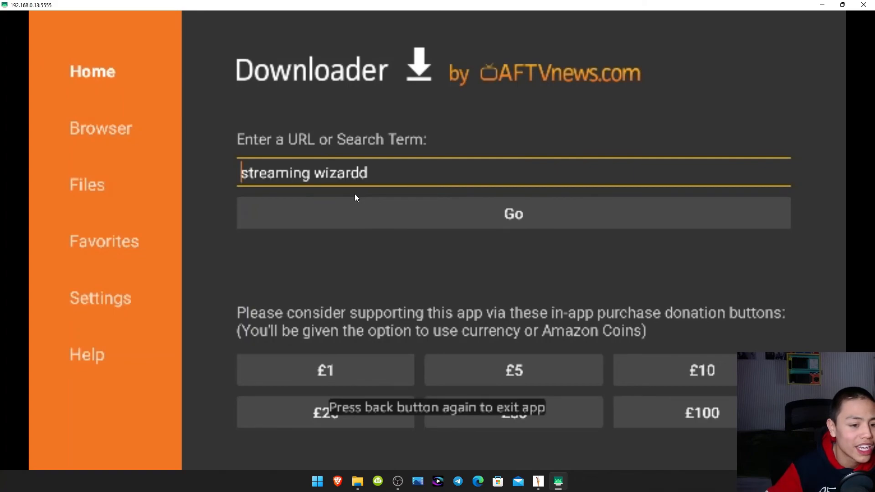
Exit Downloader and move between the Fire TV Home and Find tabs with the arrow keys.
key("Escape")
key("Escape")
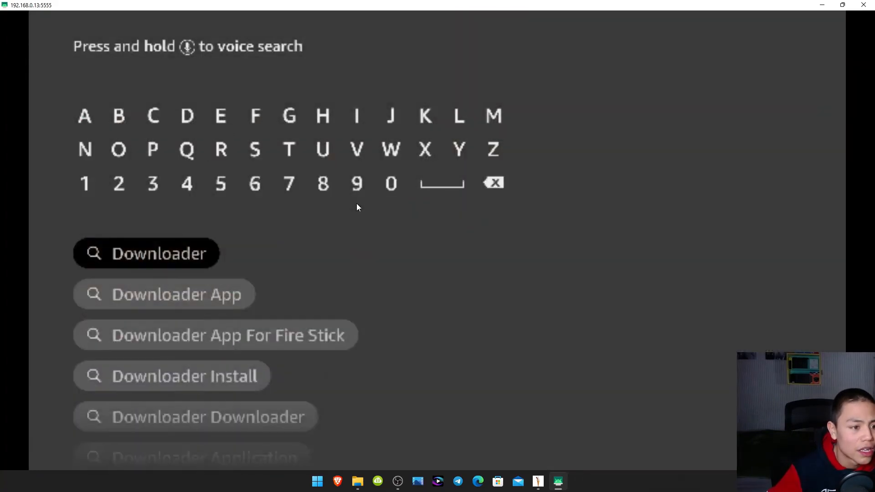
key("Escape")
key("Escape")
key("Left")
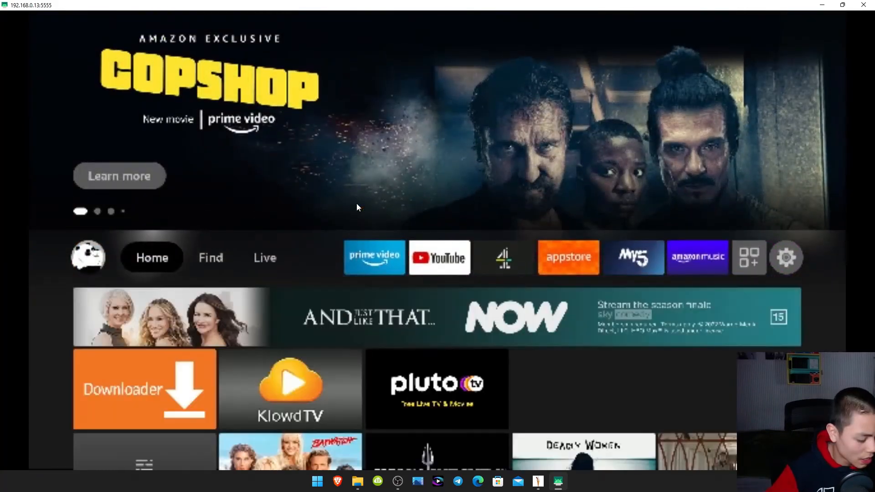
key("Right")
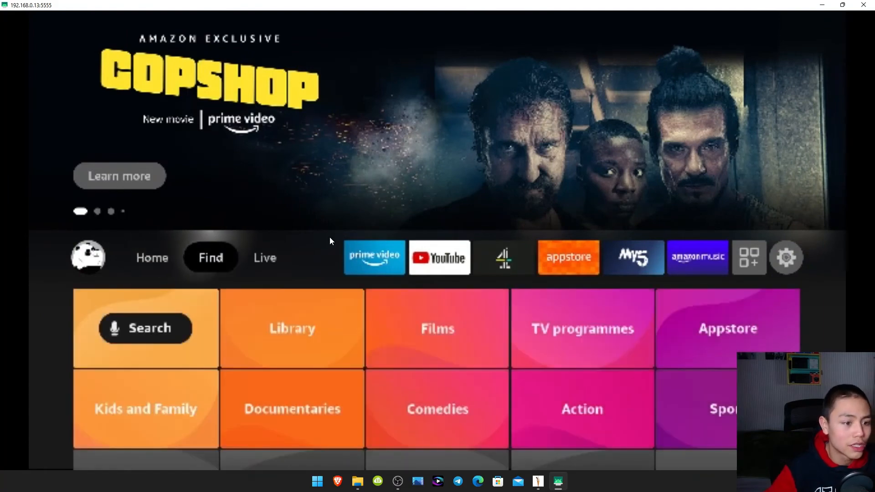
key("Down")
key("Up")
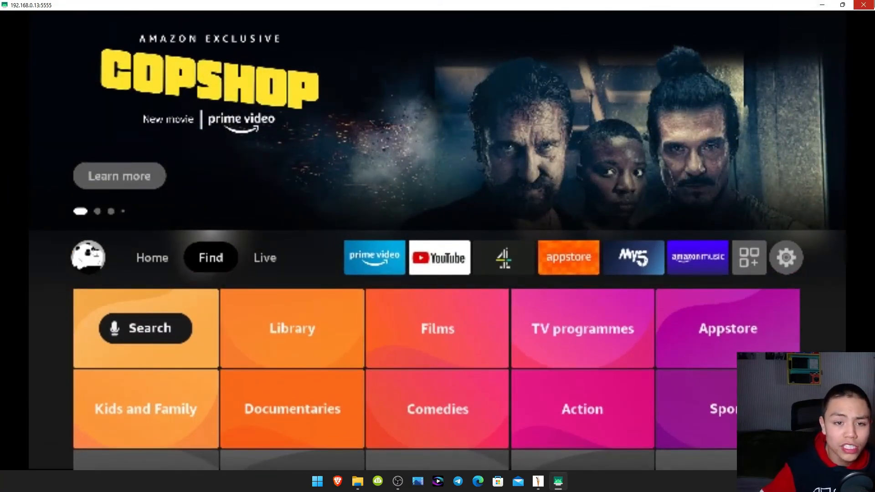
Close the scrcpy mirroring window so the ADB GUI is back in front.
left_click(867, 5)
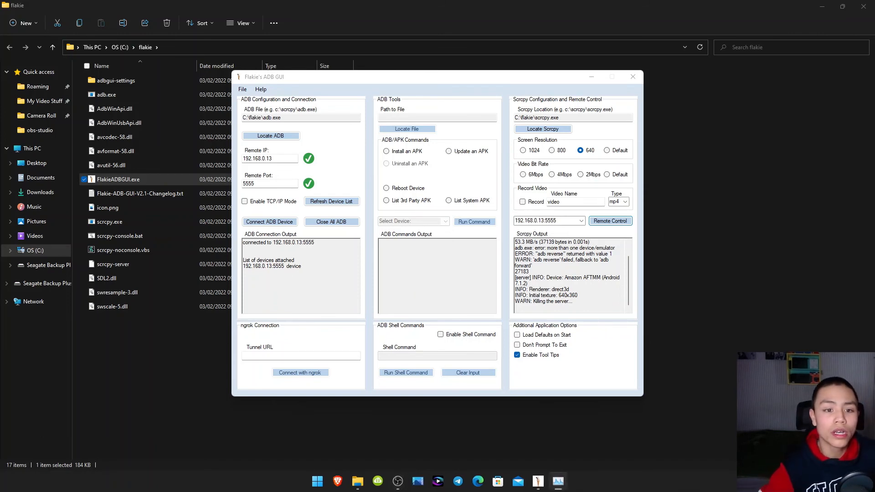
End the adb.exe background process in Task Manager and close Task Manager.
left_click_drag(787, 14, 416, 14)
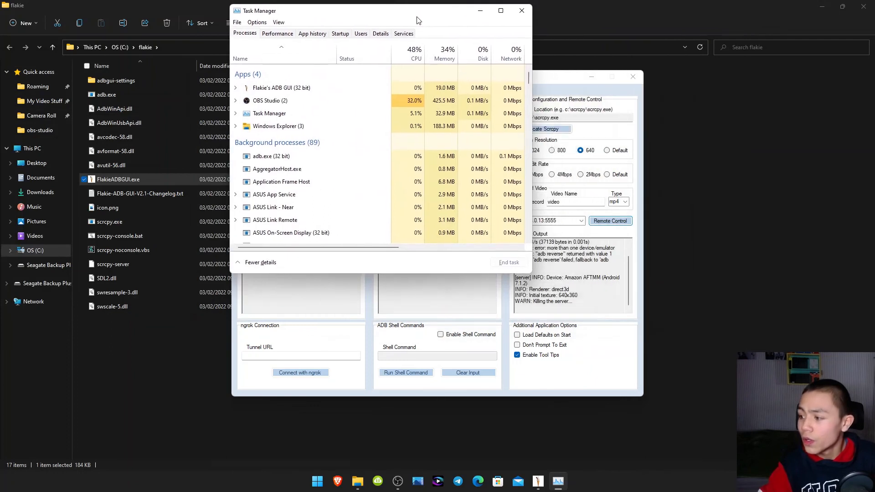
left_click(363, 159)
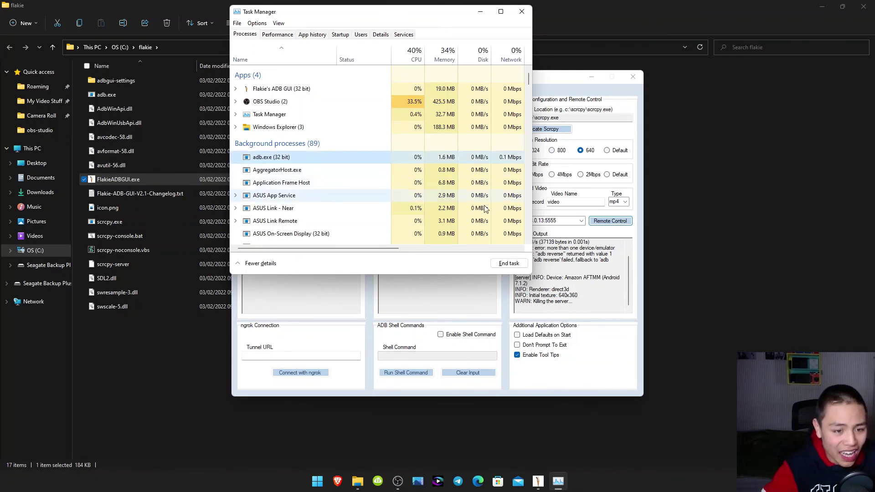
left_click(510, 266)
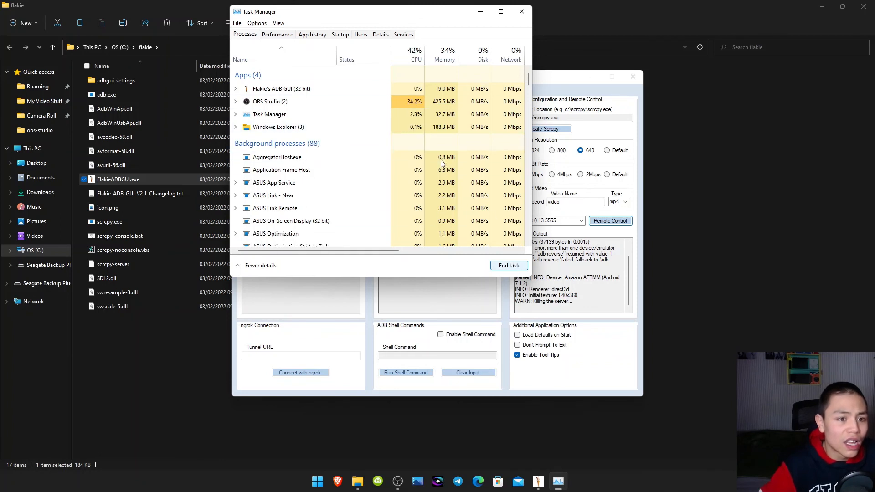
left_click(522, 12)
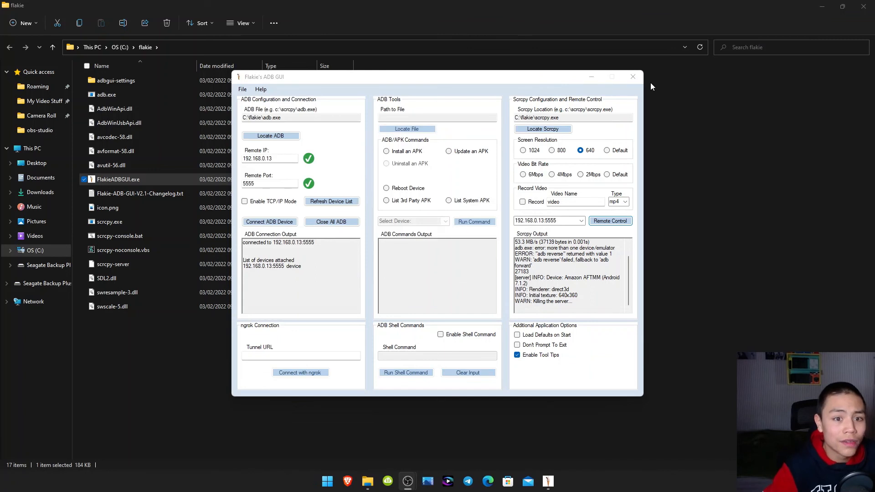
Close all ADB connections, then quit the ADB GUI confirming the Really Quit? prompt.
left_click(332, 222)
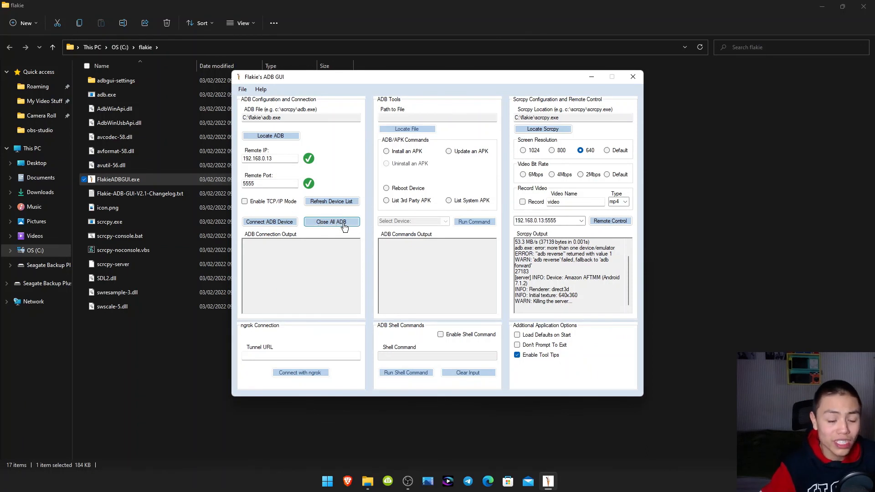
left_click(332, 222)
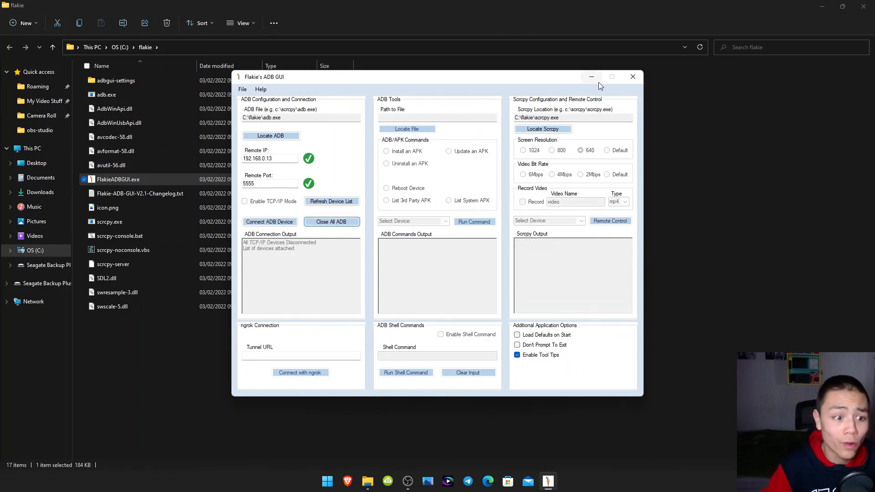
left_click(630, 77)
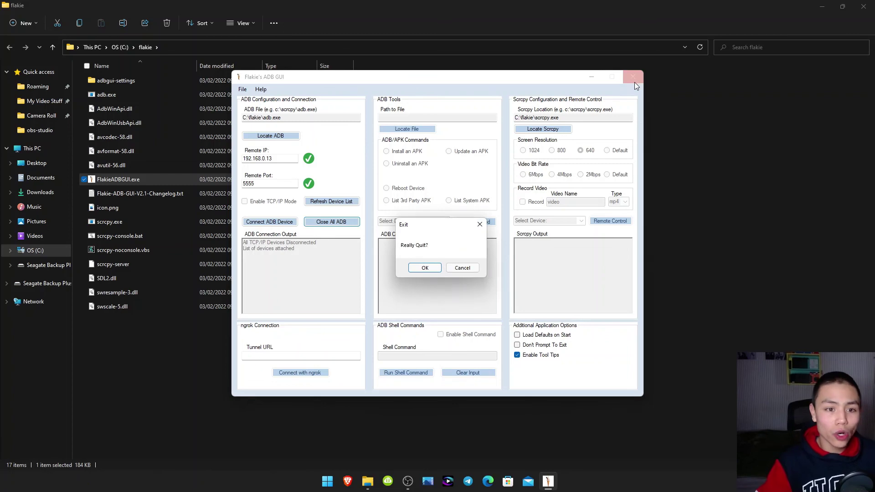
left_click(425, 267)
Close the flakie Explorer window, leaving Downloads showing.
left_click(863, 6)
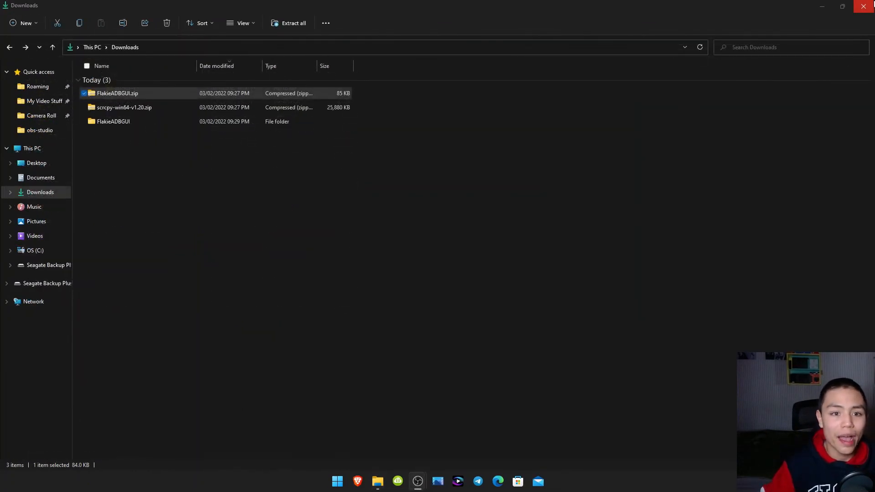